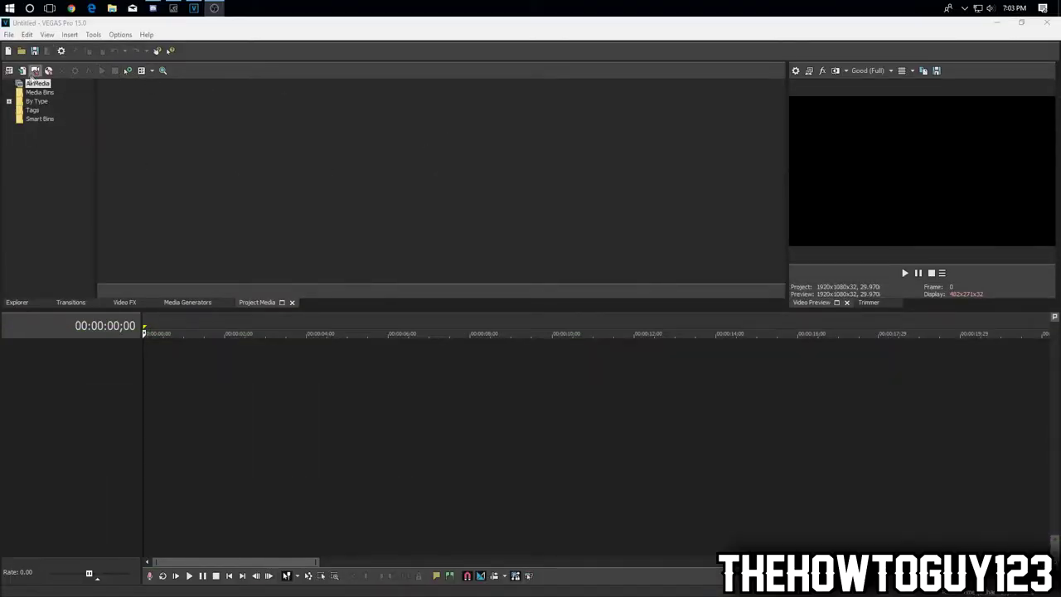
- Open the Import Media dialog from the Project Media panel
left_click(22, 71)
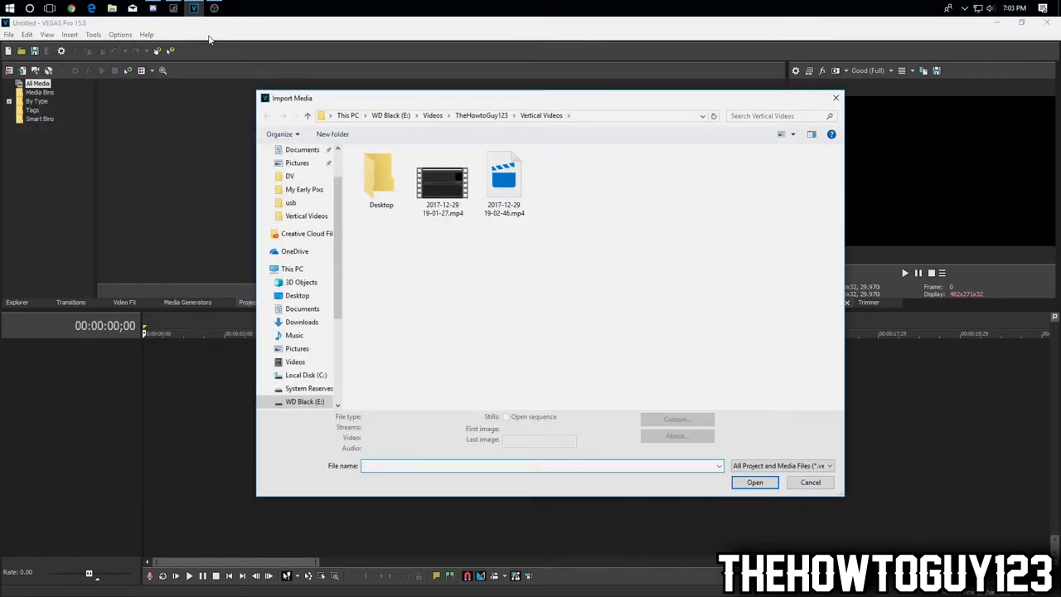
- Import VID_20171211_160341.mp4 from the Desktop and drag it onto the timeline
left_click_drag(299, 100, 212, 84)
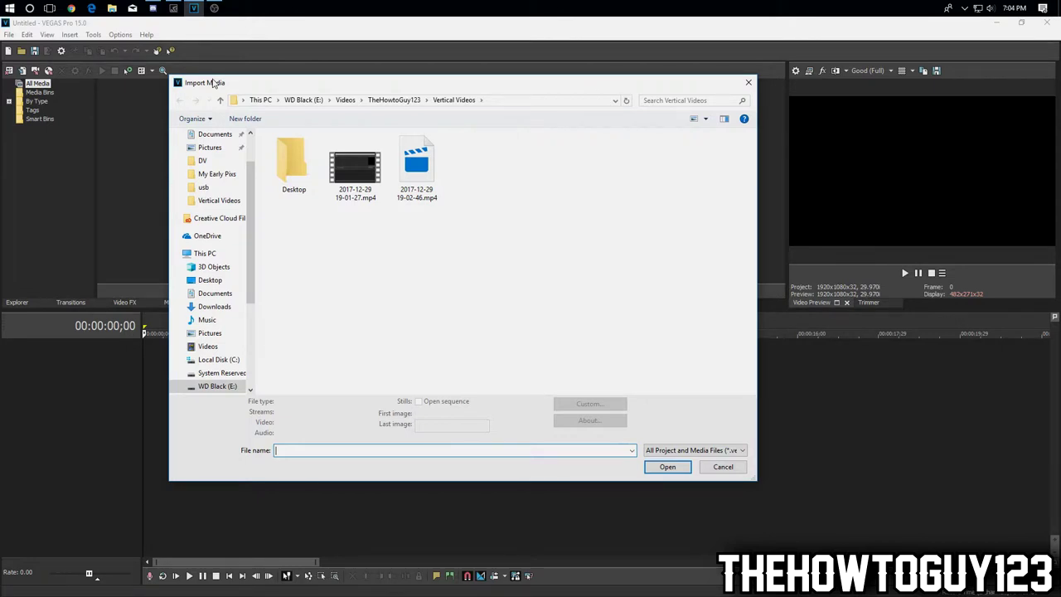
left_click(208, 280)
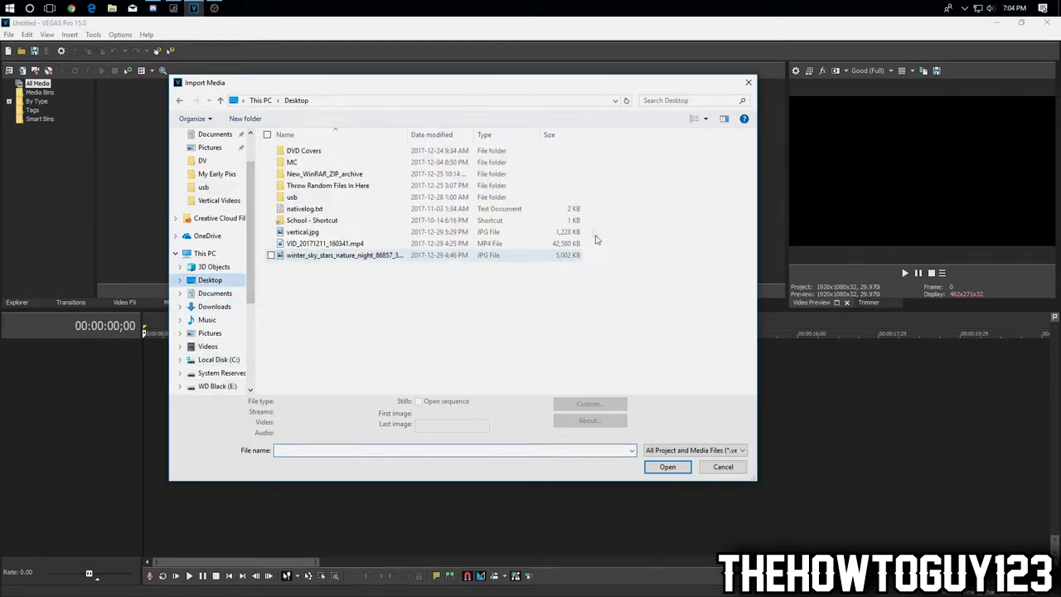
left_click(295, 245)
left_click(663, 476)
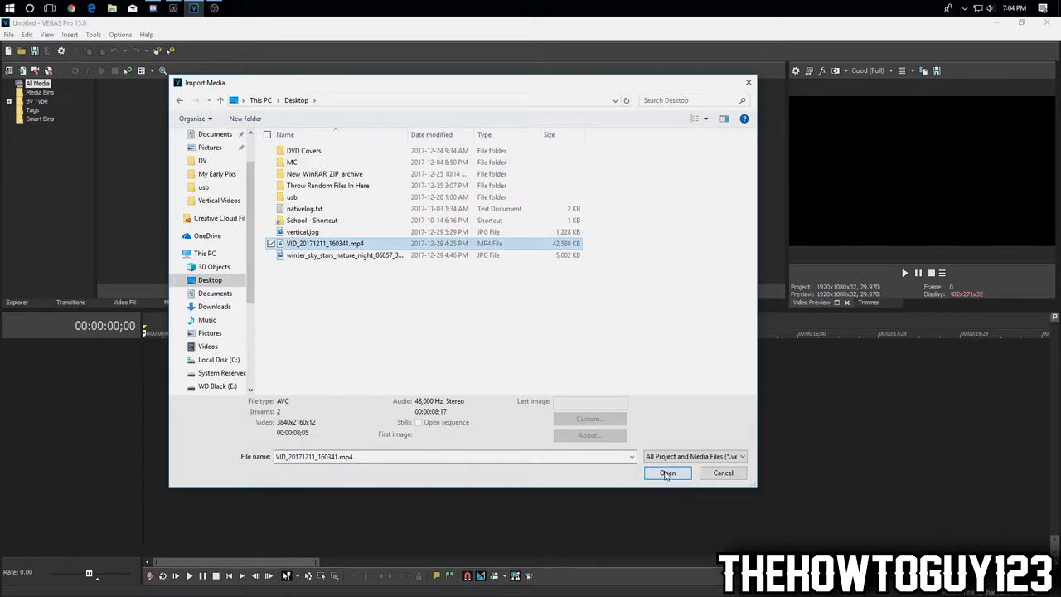
left_click_drag(133, 106, 151, 404)
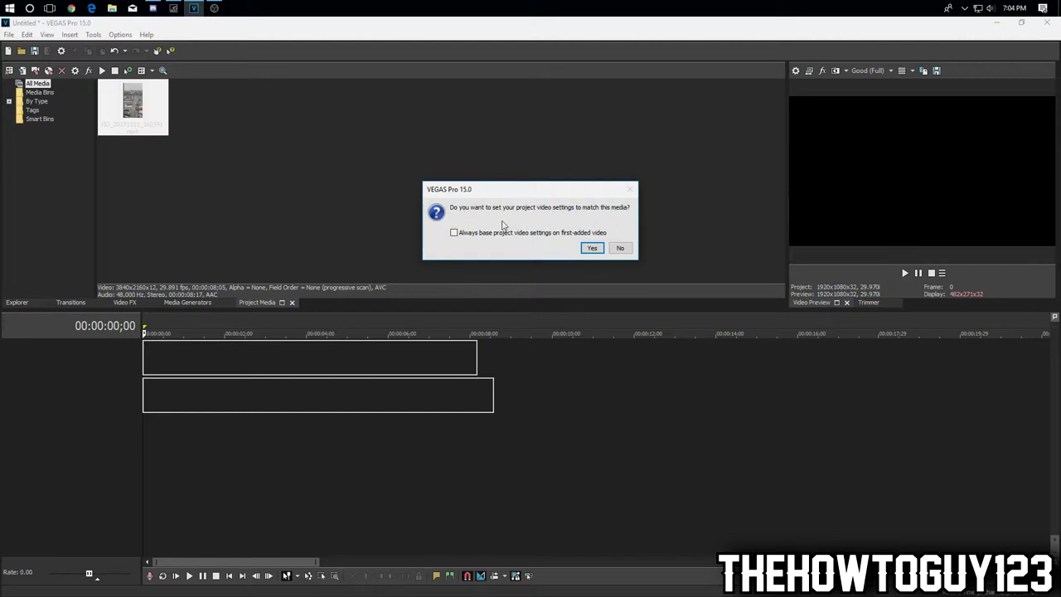
- Match the project to the clip's 2160x3840 settings and preview frames around 3–6 seconds
left_click(591, 249)
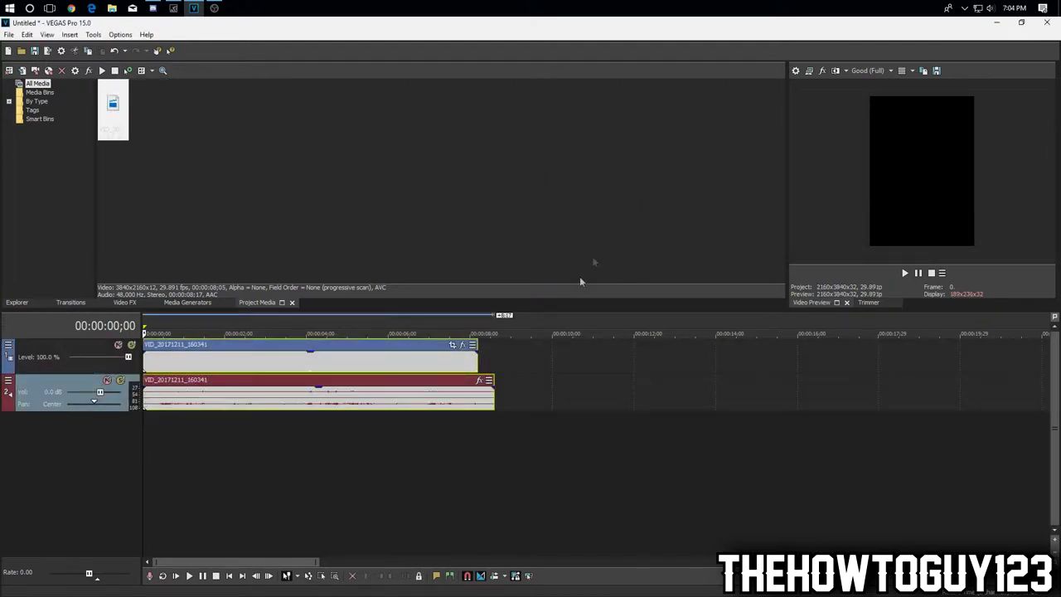
left_click(303, 441)
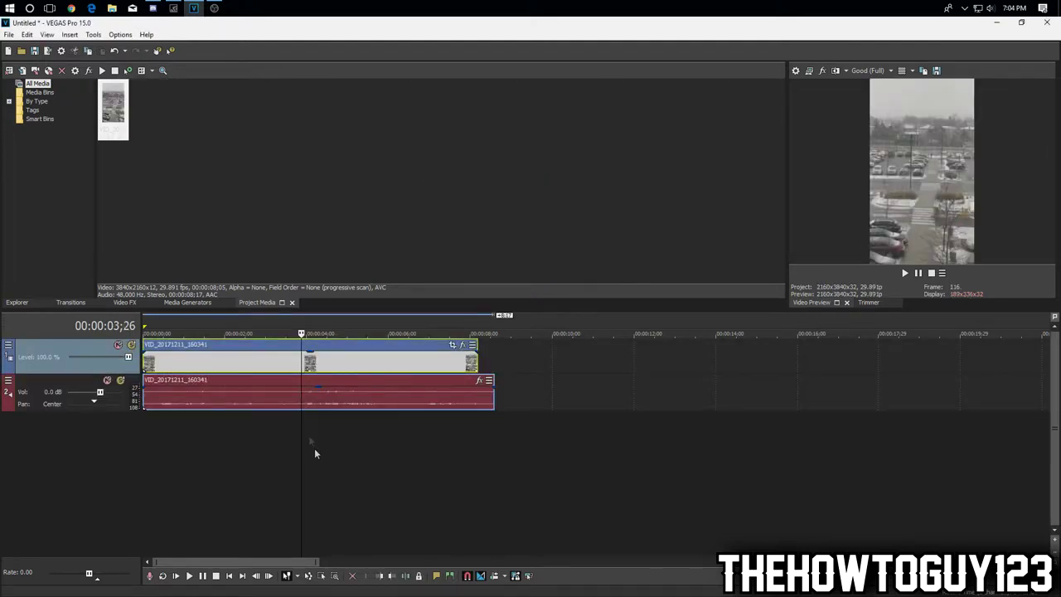
left_click(428, 370)
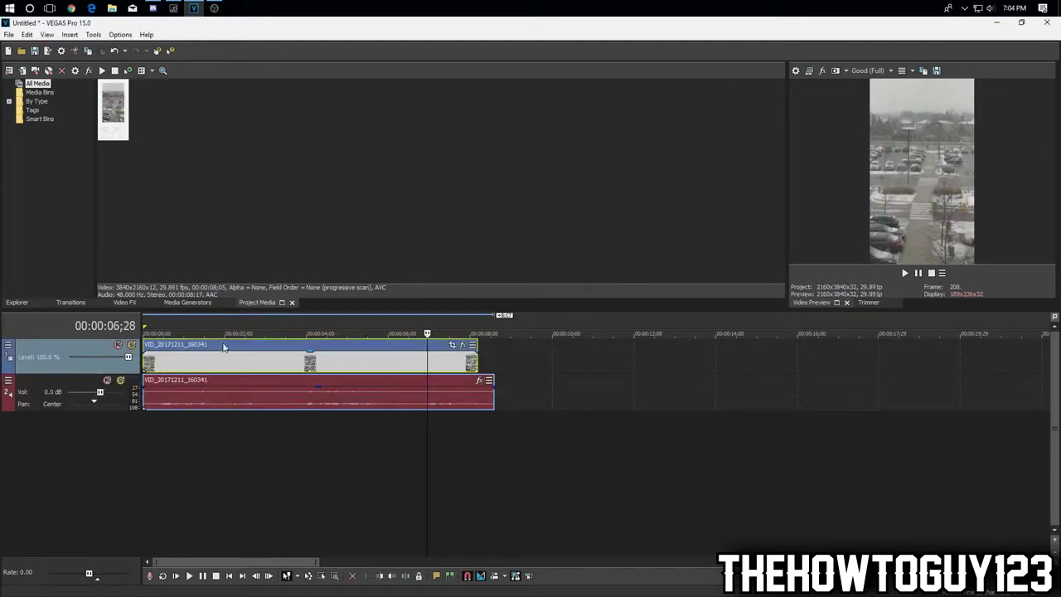
left_click(174, 359)
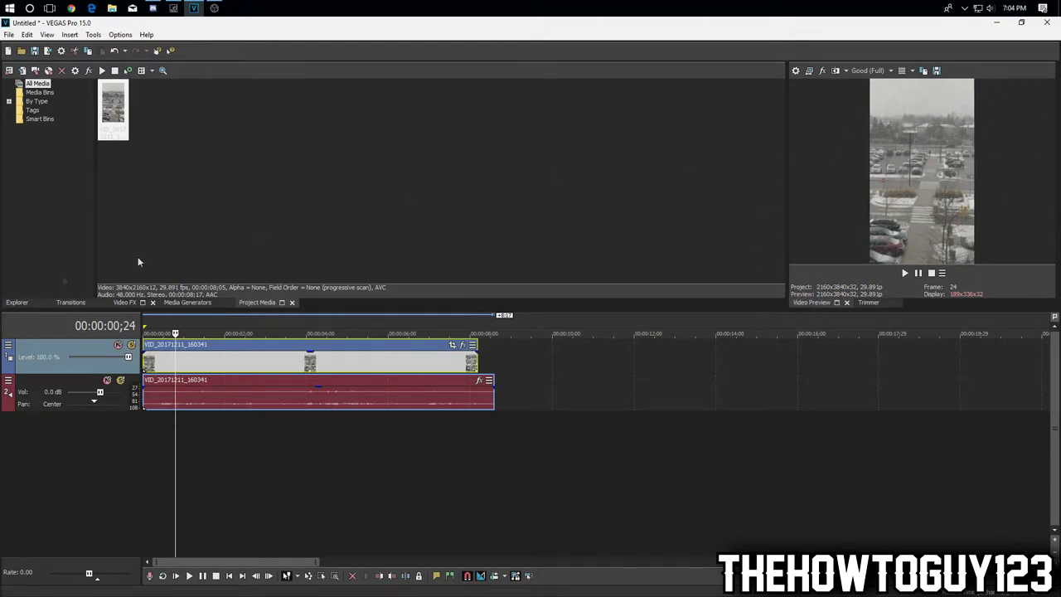
left_click(325, 459)
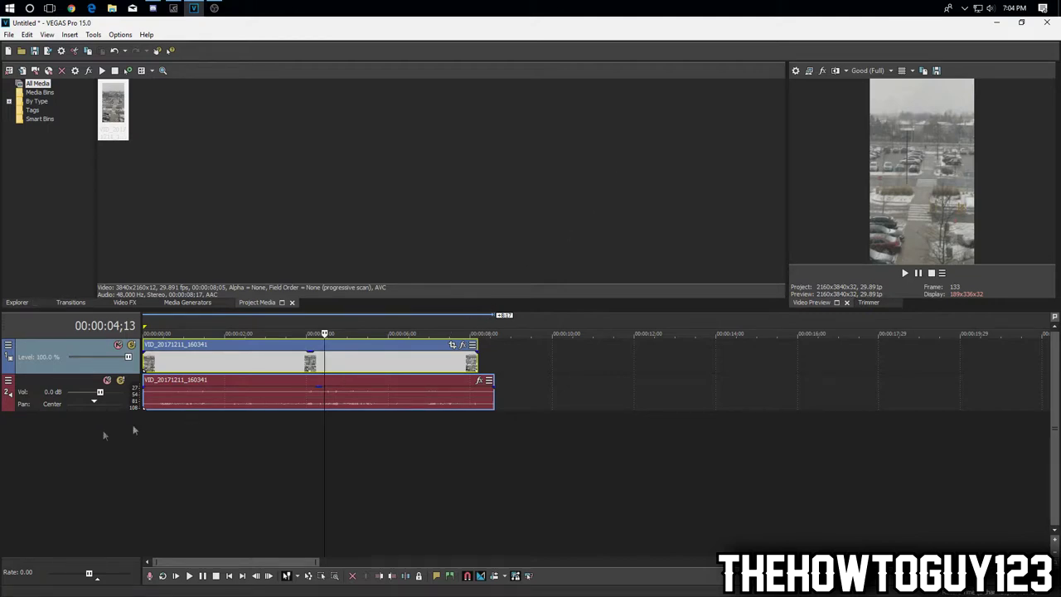
- Preview frames at 01;09, 04;04 and 03;14, settling on 00:00:04;02
left_click(197, 366)
left_click(312, 367)
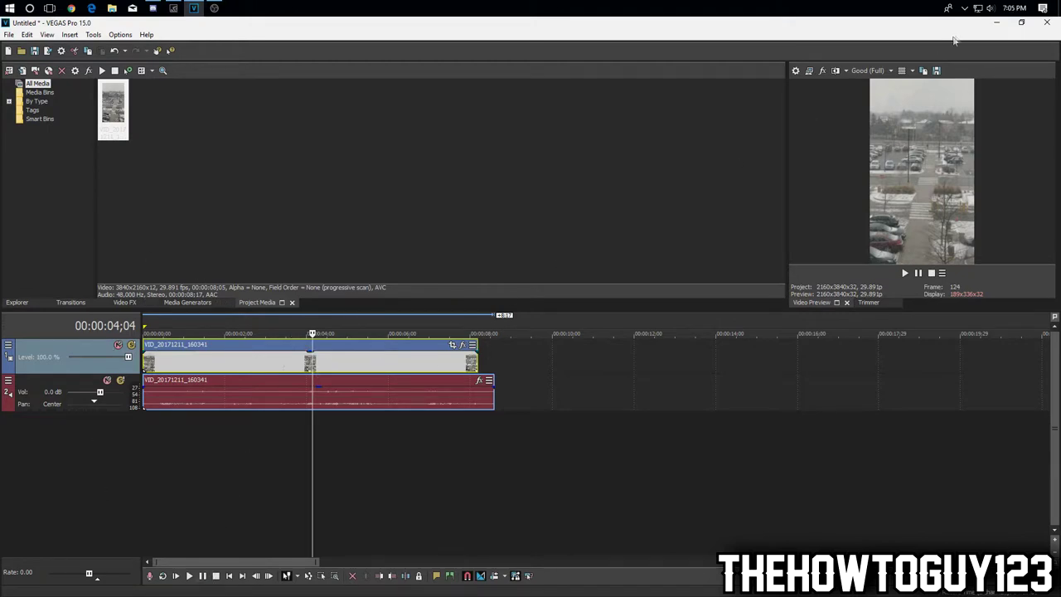
left_click(229, 360)
left_click(284, 364)
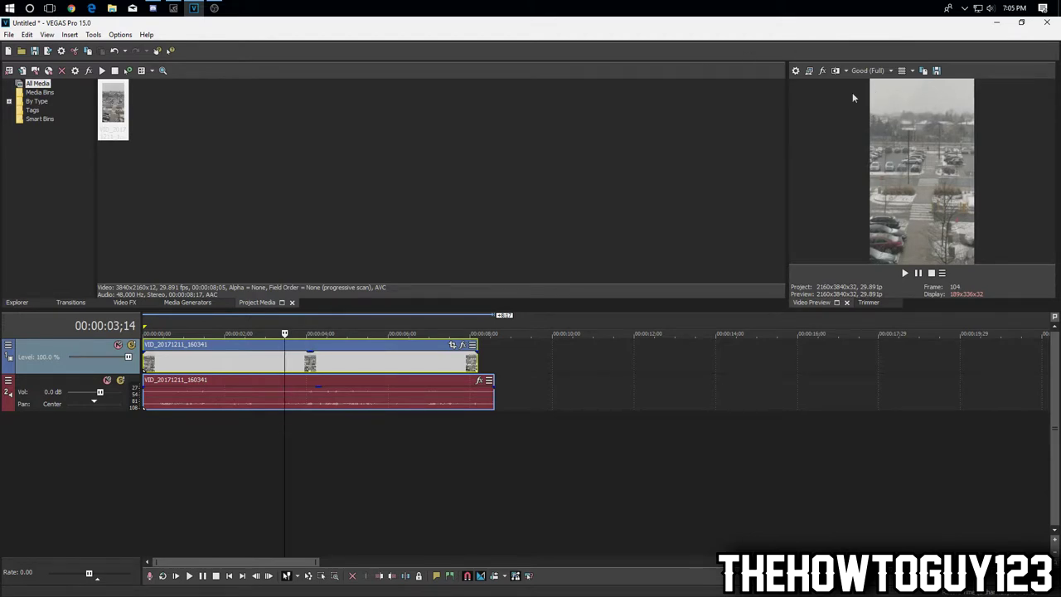
left_click(308, 369)
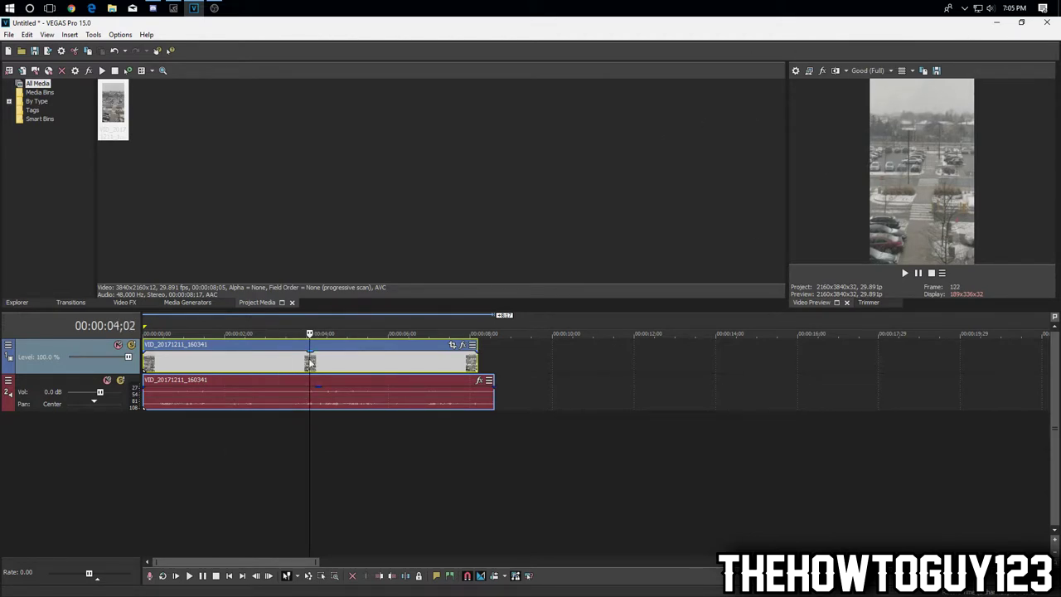
- Save the 00:00:04;02 frame as Image1.jpg and open Project Video Properties
left_click(937, 73)
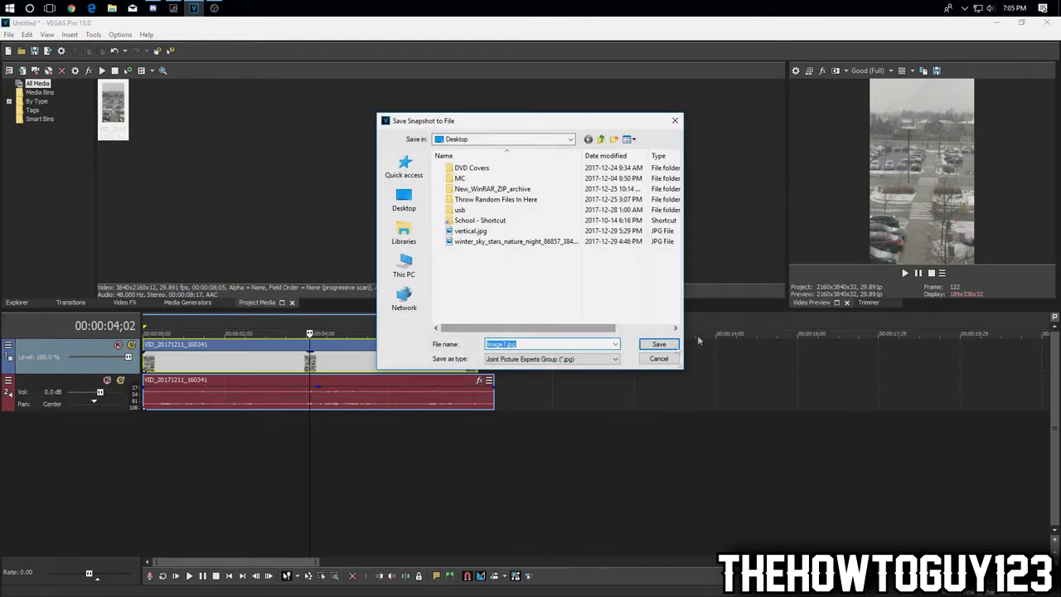
left_click(655, 344)
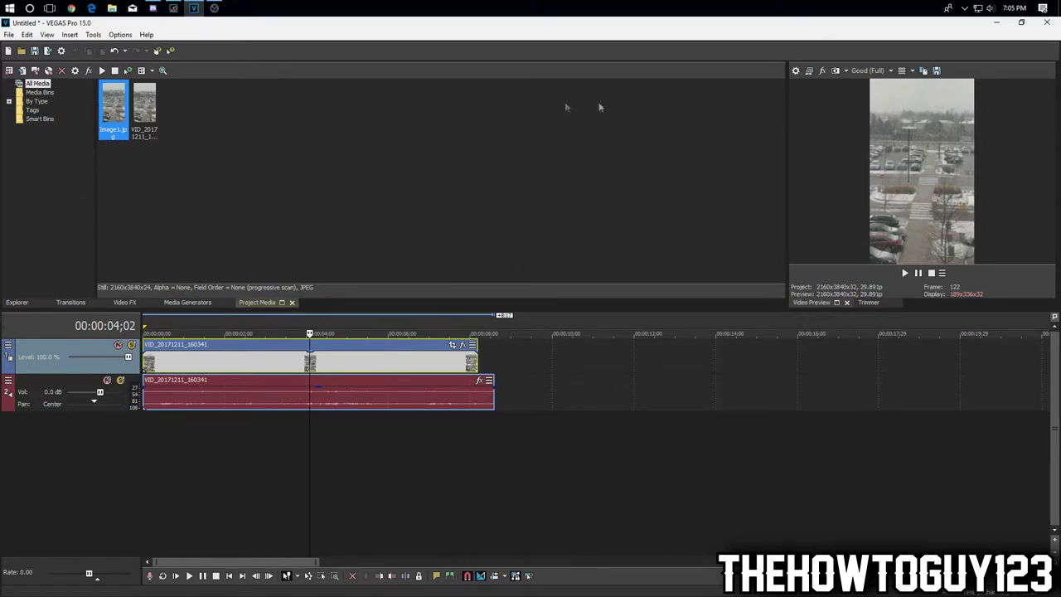
left_click(795, 71)
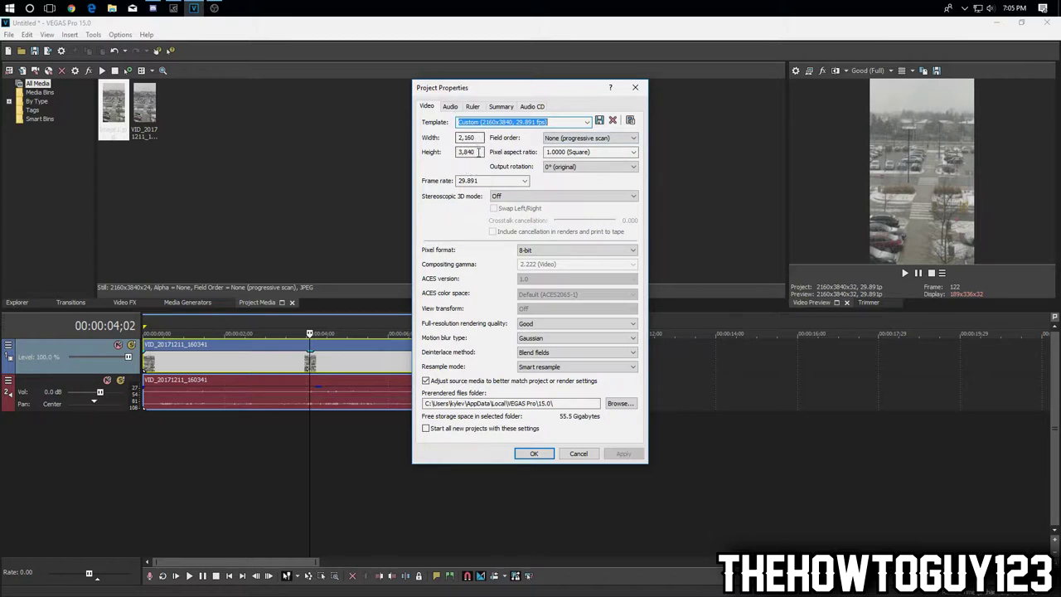
- Change the project frame to width 3840 and height 2160, then apply and confirm
left_click_drag(479, 152, 455, 151)
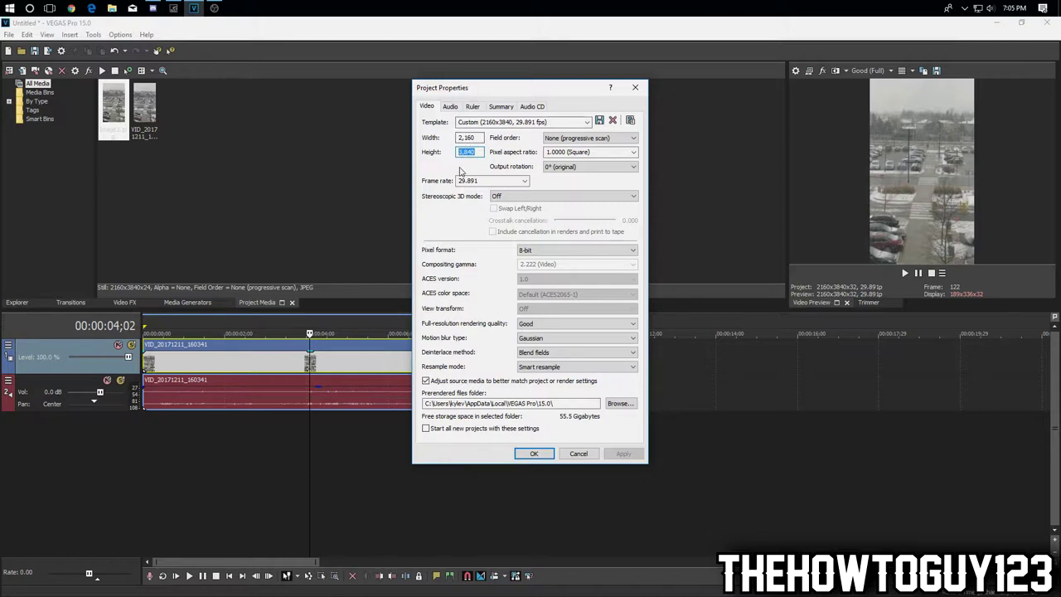
key("BackSpace")
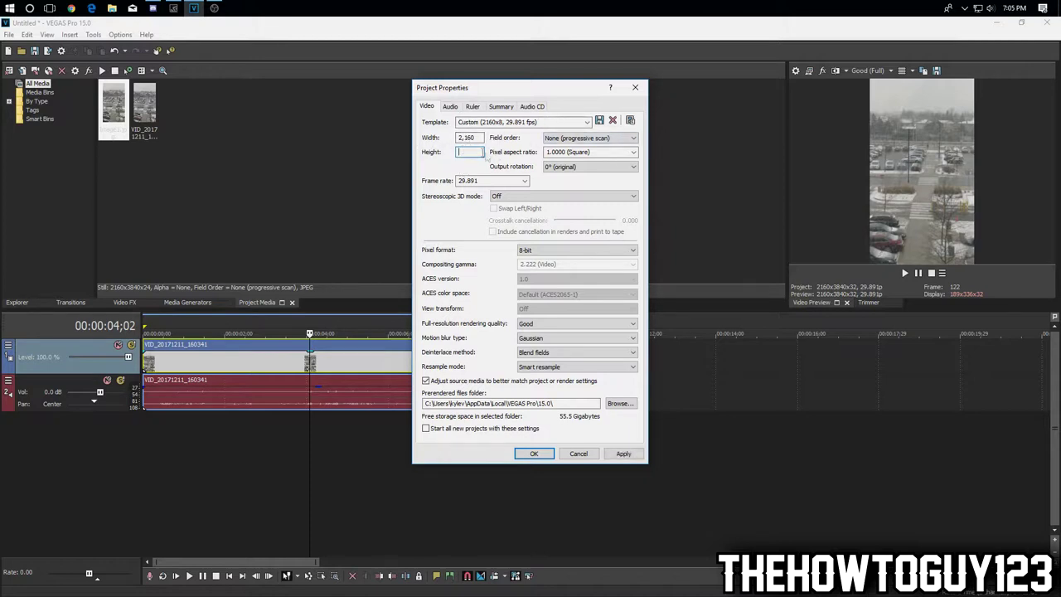
type("2160")
double_click(474, 137)
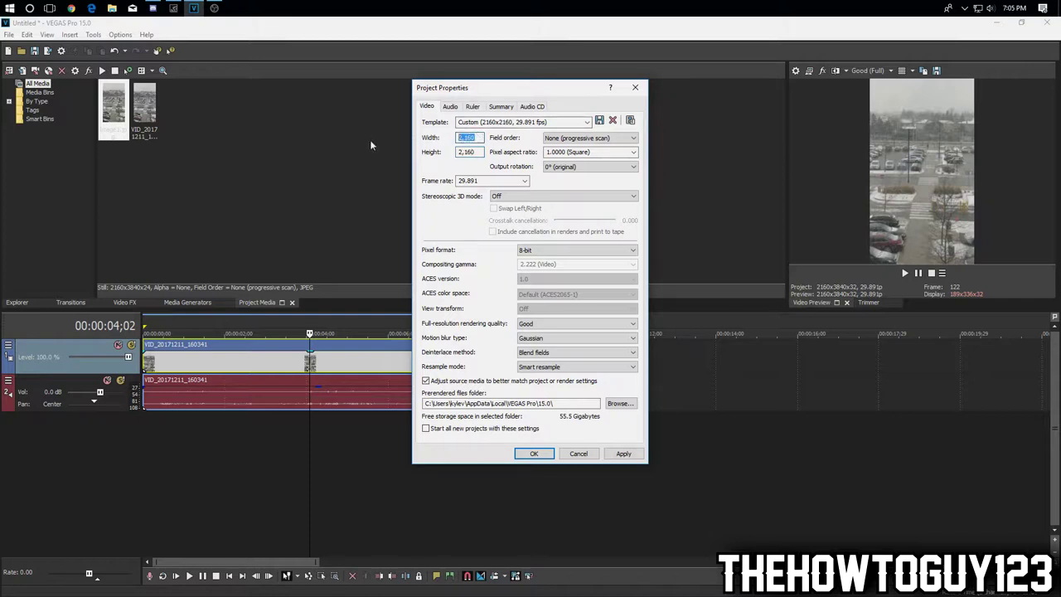
type("3840")
left_click(623, 454)
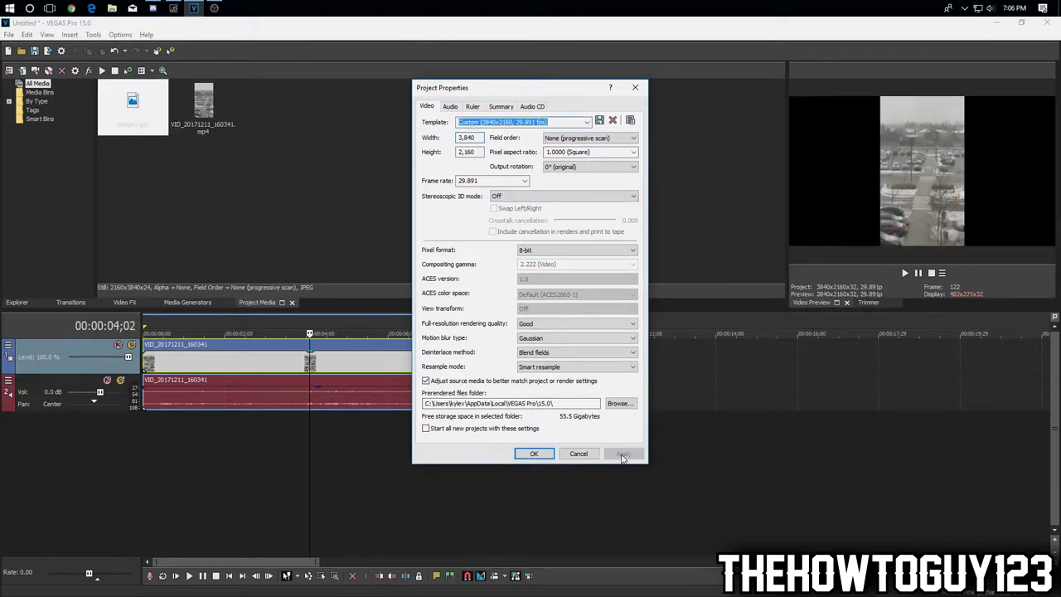
left_click(535, 454)
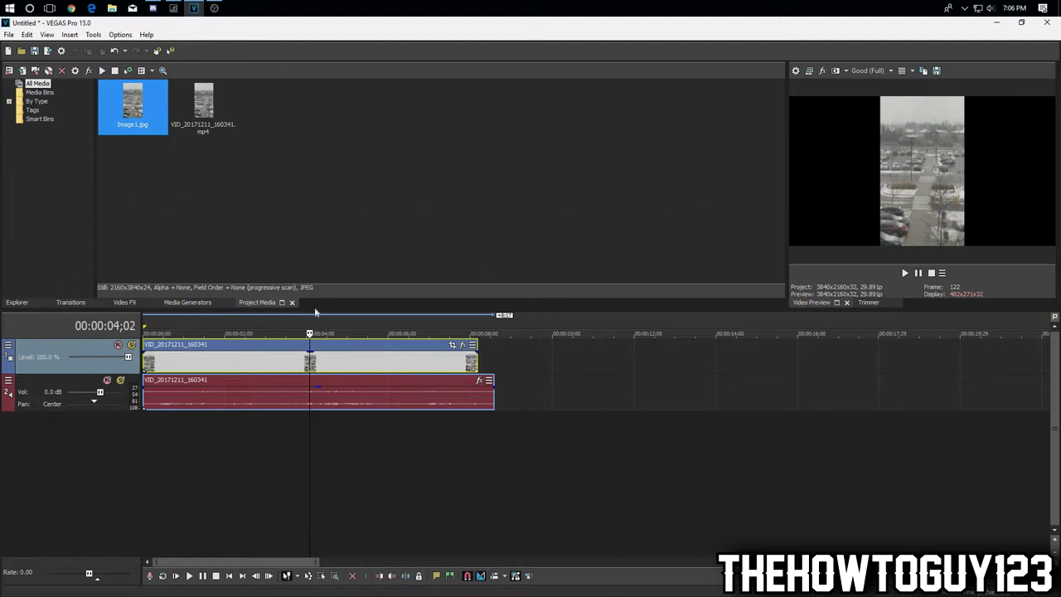
- Add a new top video track, move the clip into it, and put Image1 on track 2
right_click(190, 467)
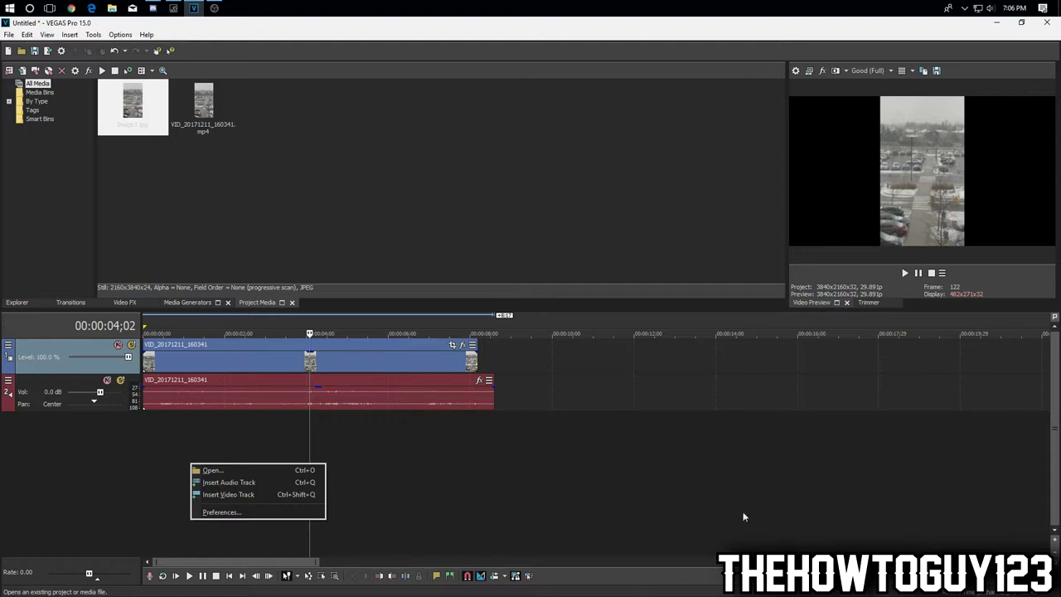
left_click(214, 496)
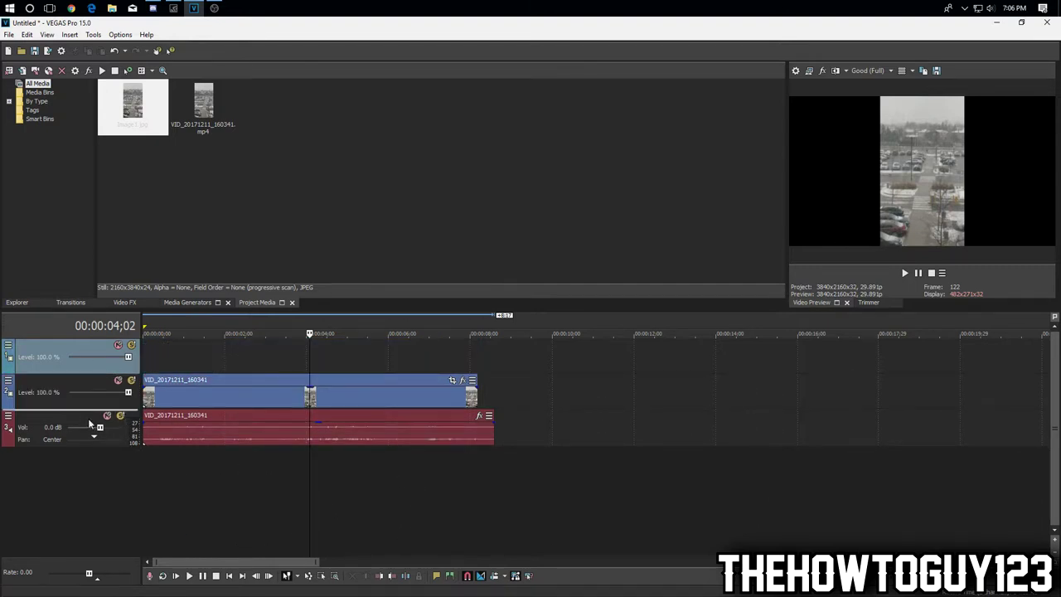
left_click_drag(198, 393, 198, 357)
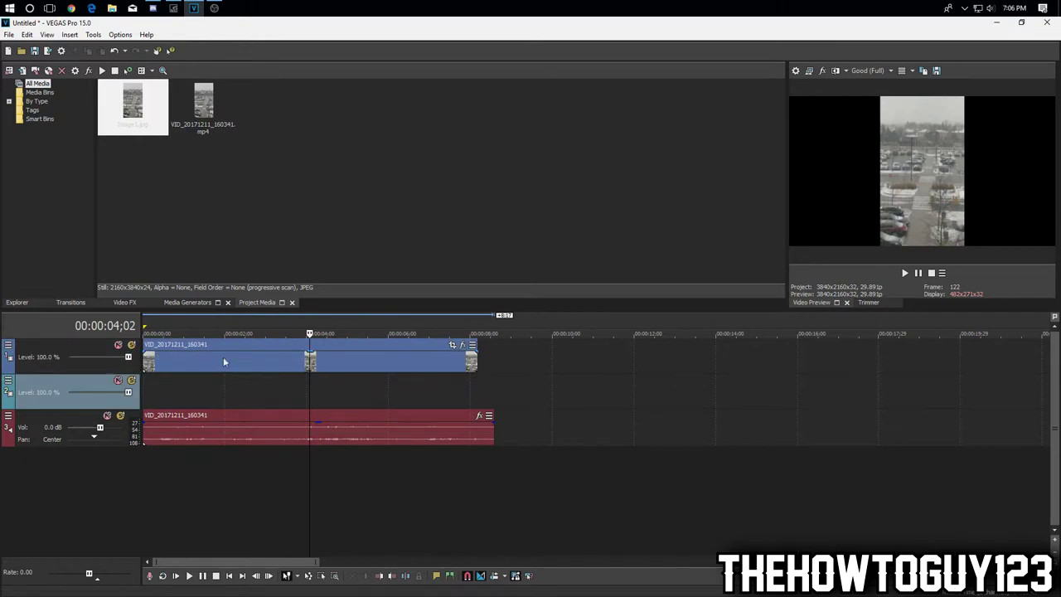
left_click_drag(121, 107, 148, 395)
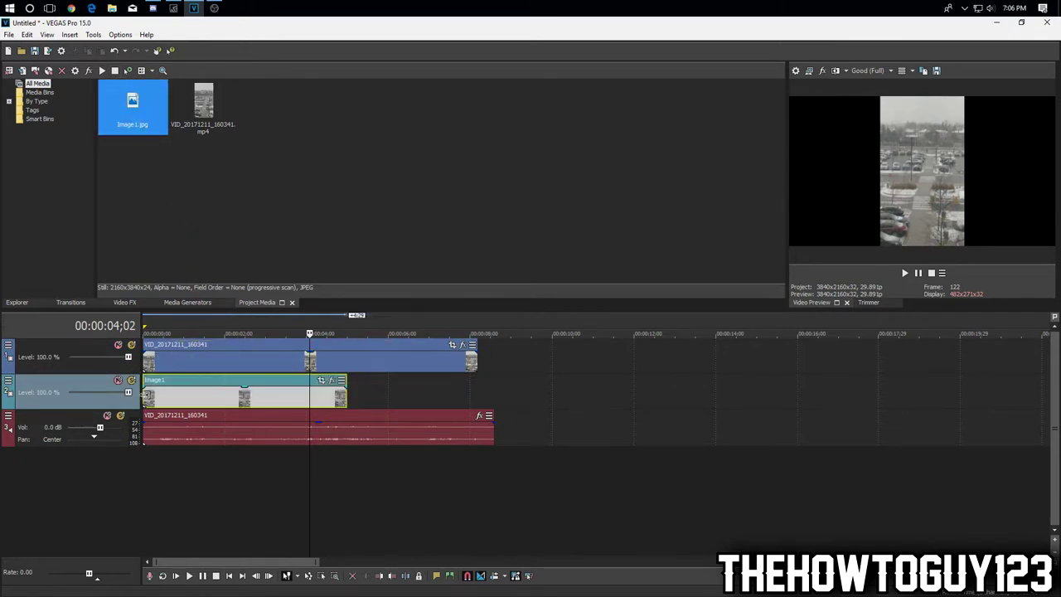
- Stretch the Image1 event to match the video clip's full length
left_click(252, 398)
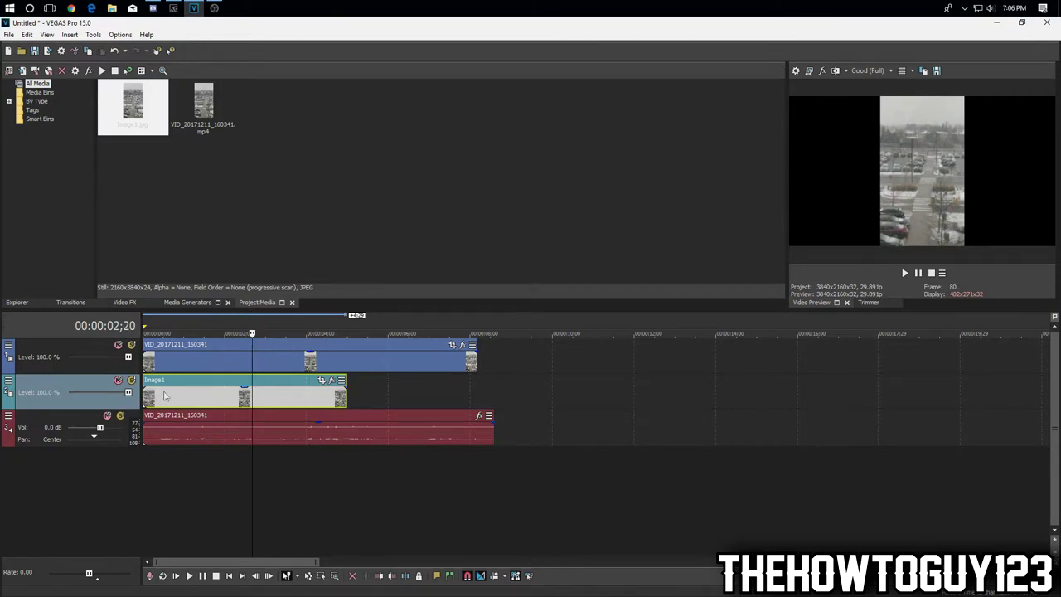
left_click(349, 398)
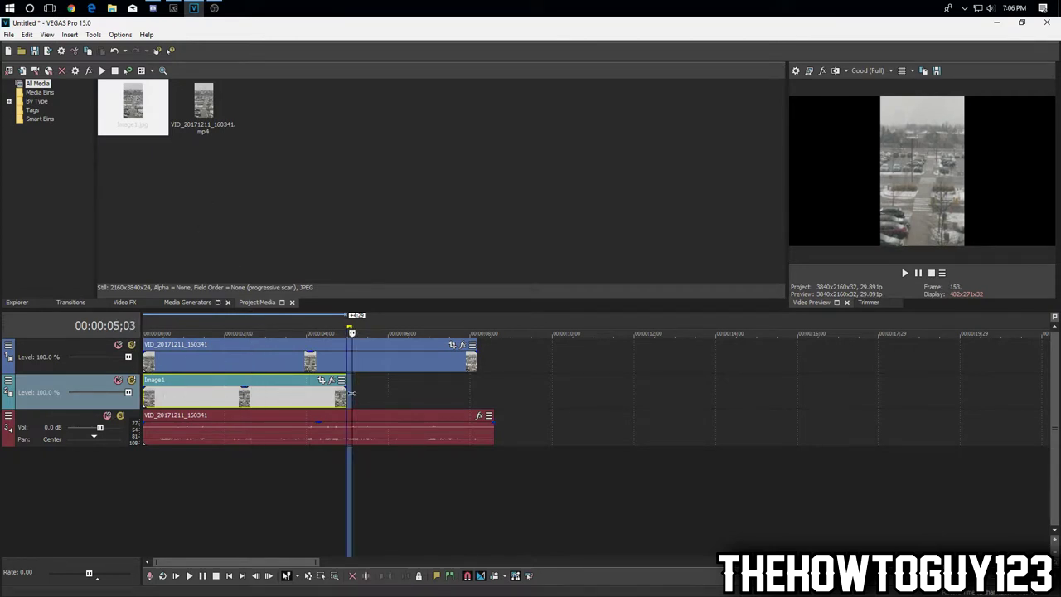
key("ctrl+a")
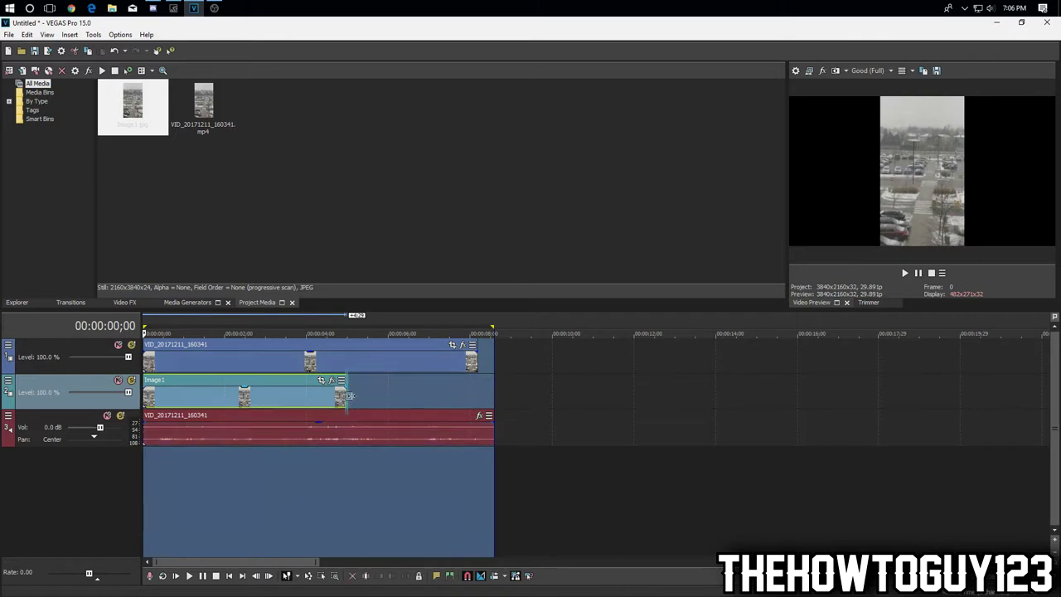
left_click_drag(351, 404, 477, 399)
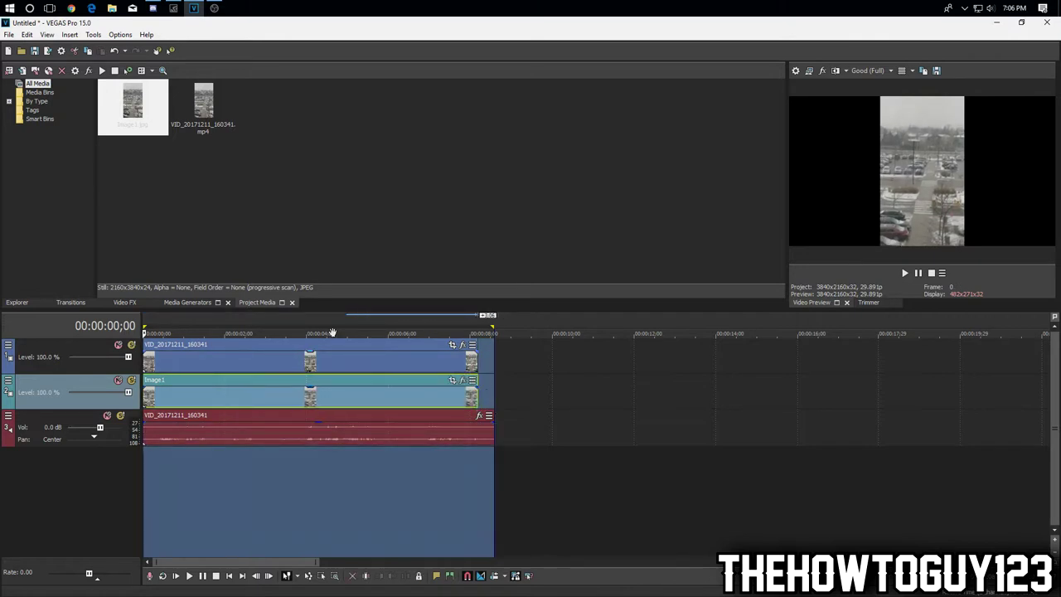
left_click(237, 391)
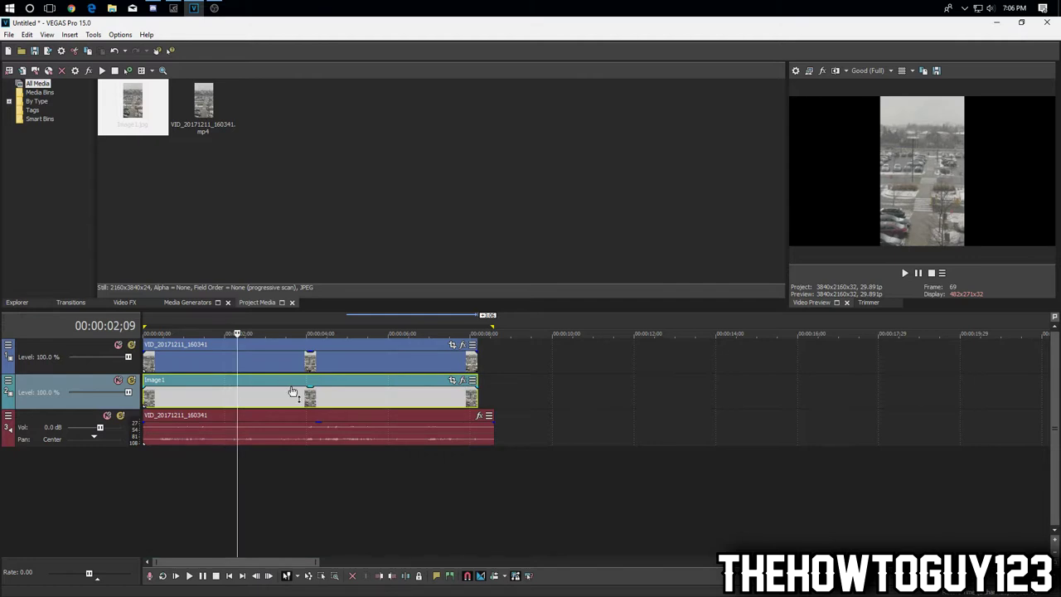
- Turn off Maintain Aspect Ratio on the Image1 event so it fills the frame
right_click(277, 395)
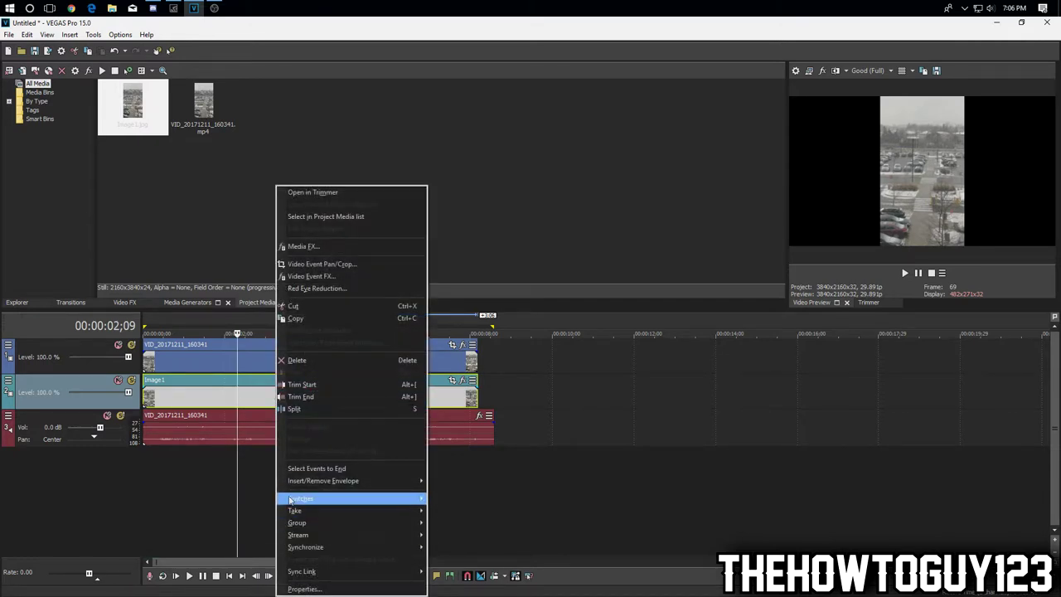
mouse_move(290, 500)
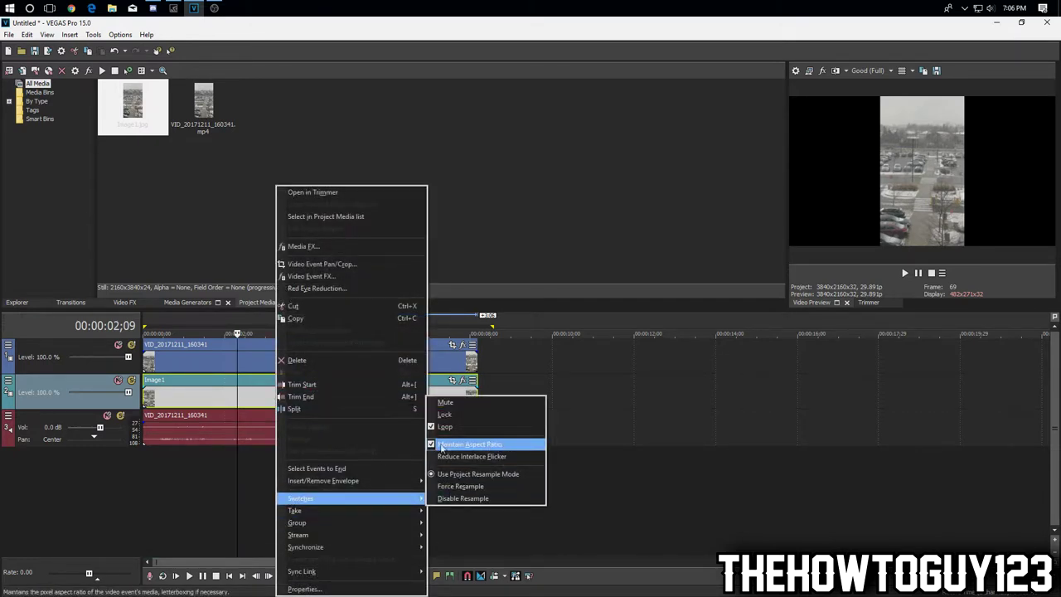
left_click(472, 445)
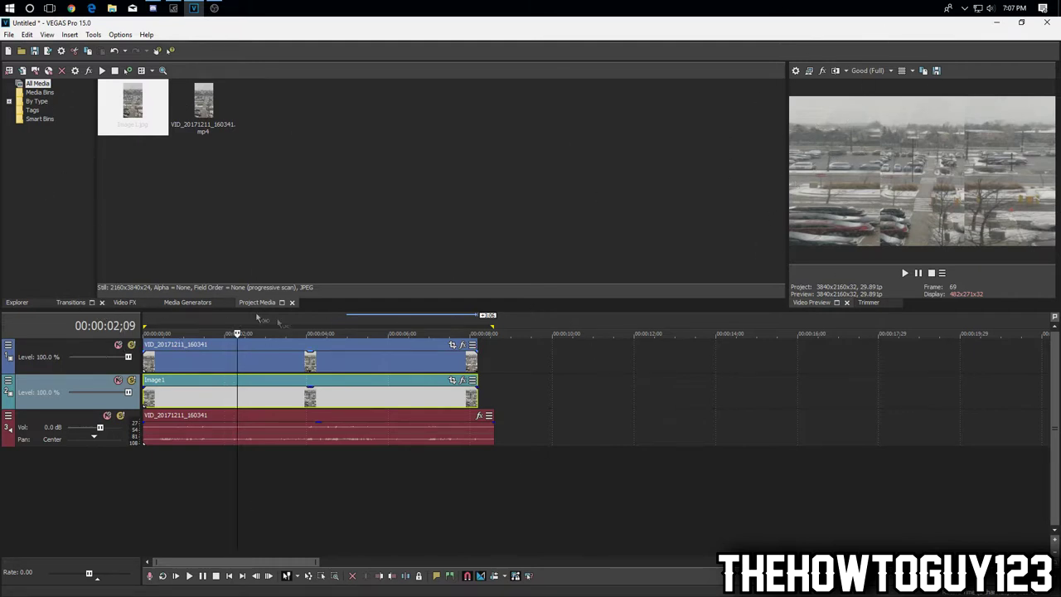
- Apply the Gaussian Blur Medium Blur preset to the Image1 event
left_click(124, 302)
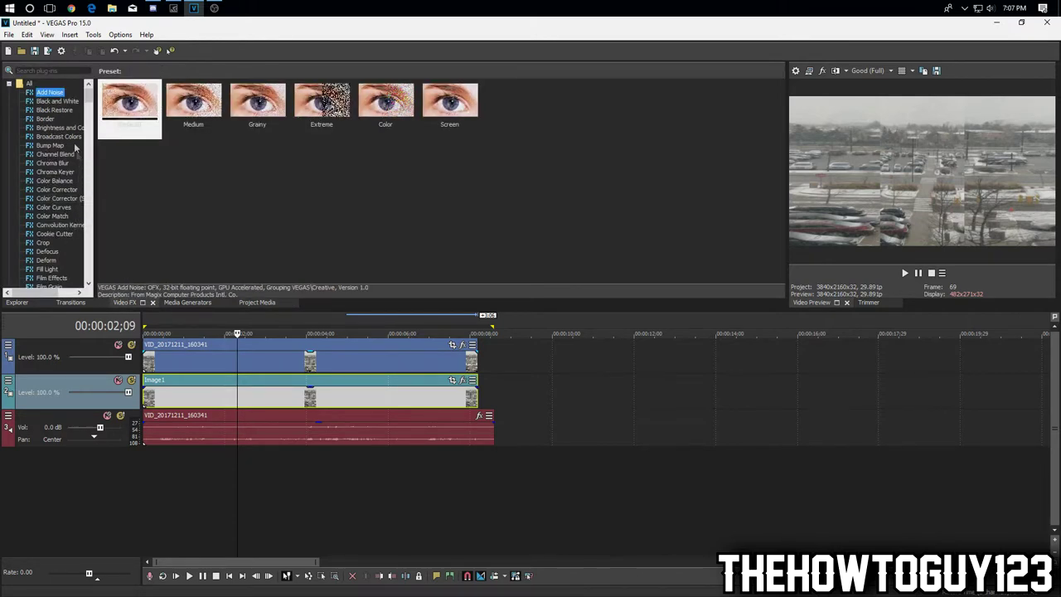
scroll(63, 199, "down", 3)
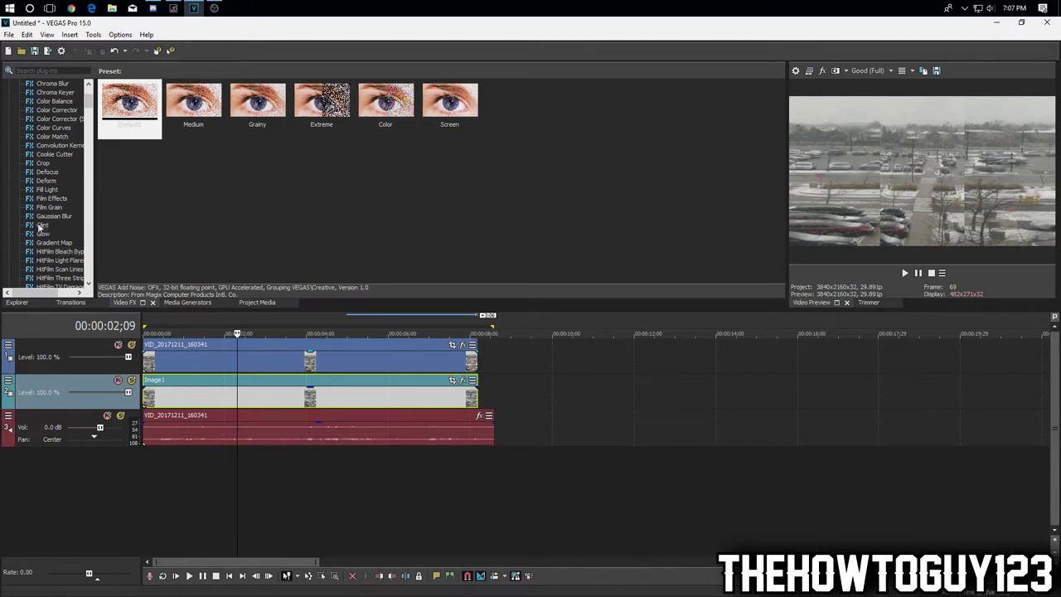
left_click(50, 219)
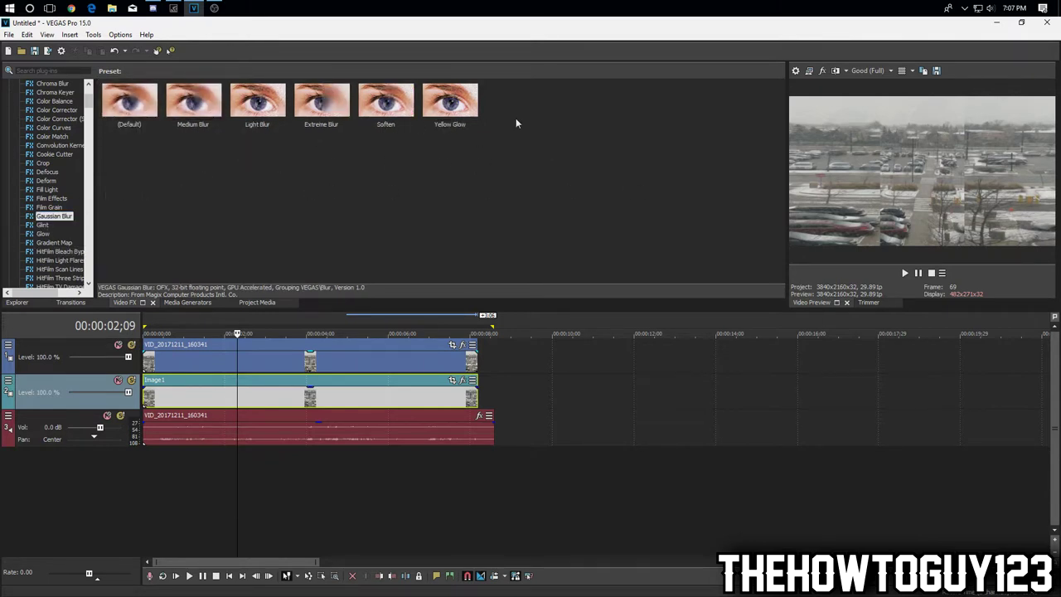
left_click_drag(193, 104, 158, 386)
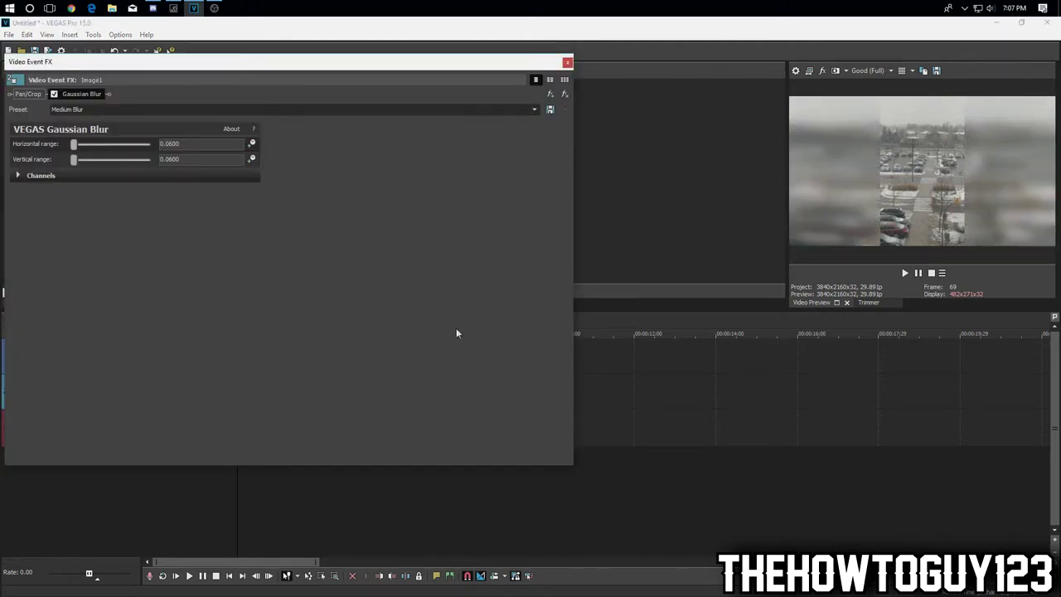
- Adjust the horizontal blur range and close the Video Event FX window
left_click_drag(290, 61, 359, 102)
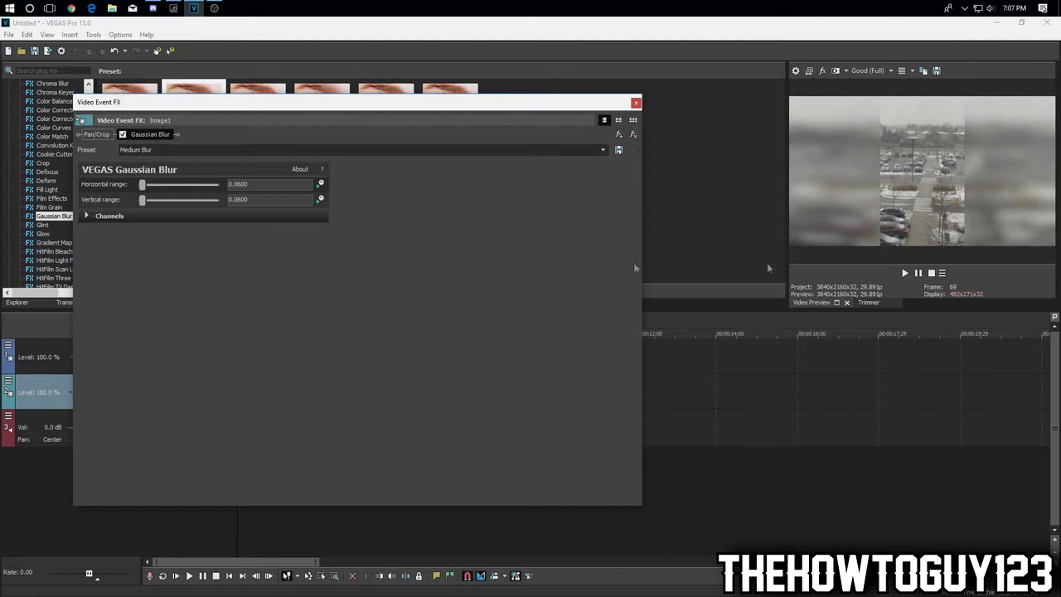
left_click_drag(142, 191, 338, 214)
left_click_drag(219, 184, 145, 200)
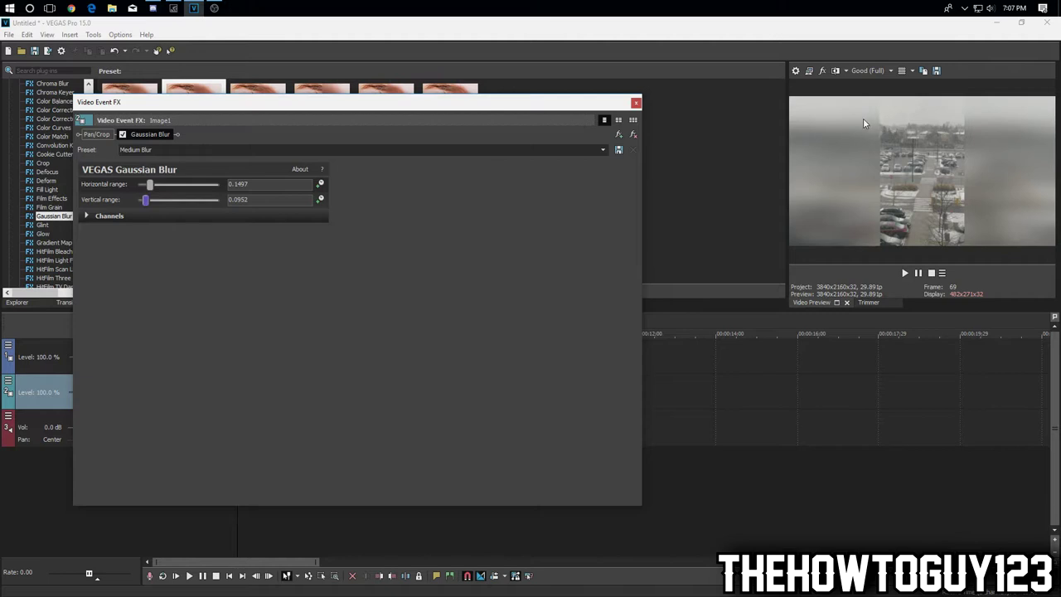
left_click(636, 103)
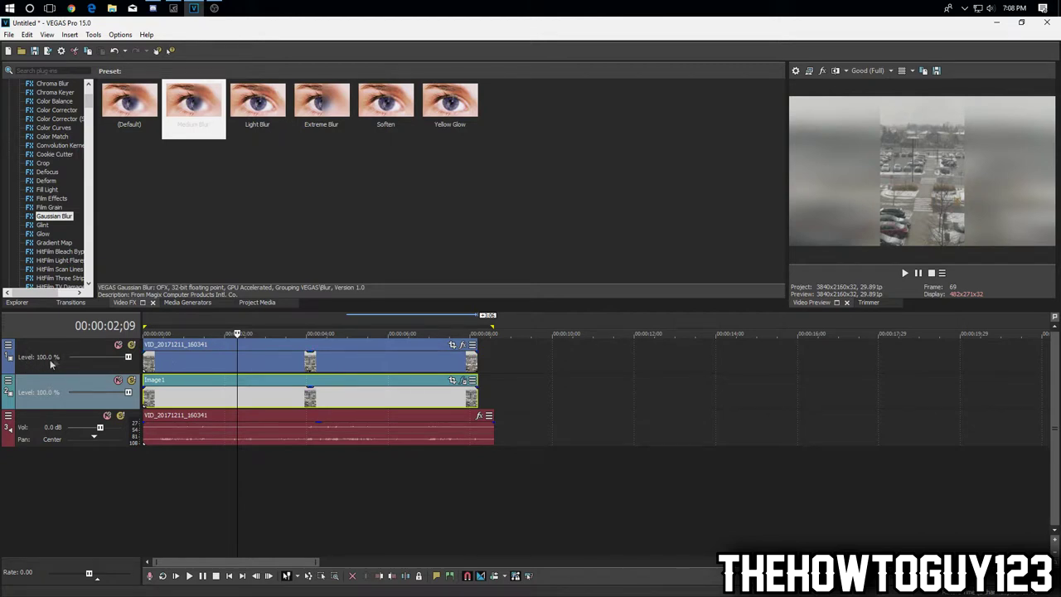
- Open Track Motion for Track 1, enable 2D Shadow, and move the window aside
left_click(7, 345)
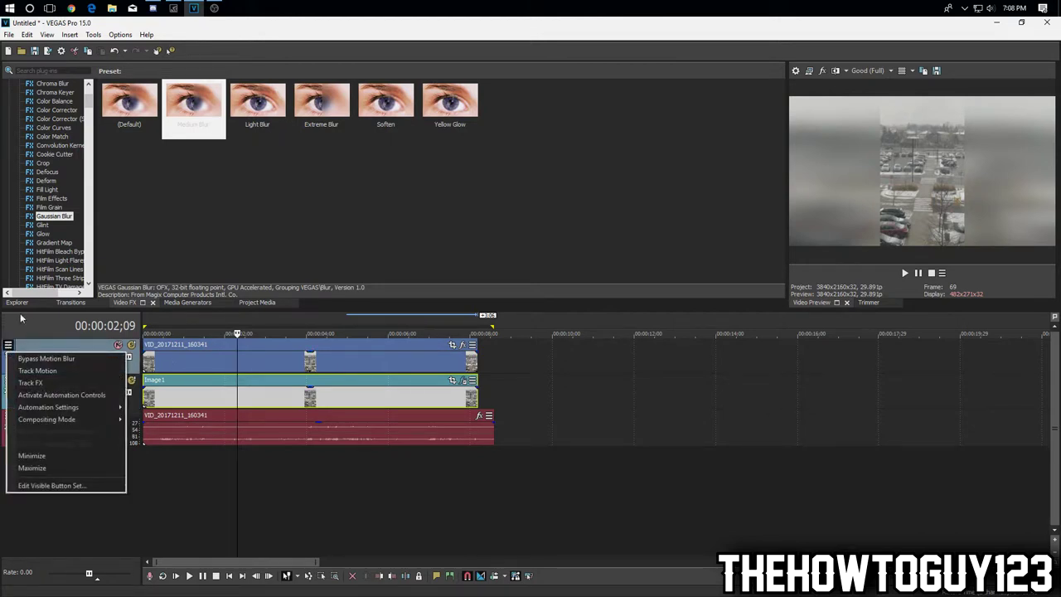
left_click(25, 375)
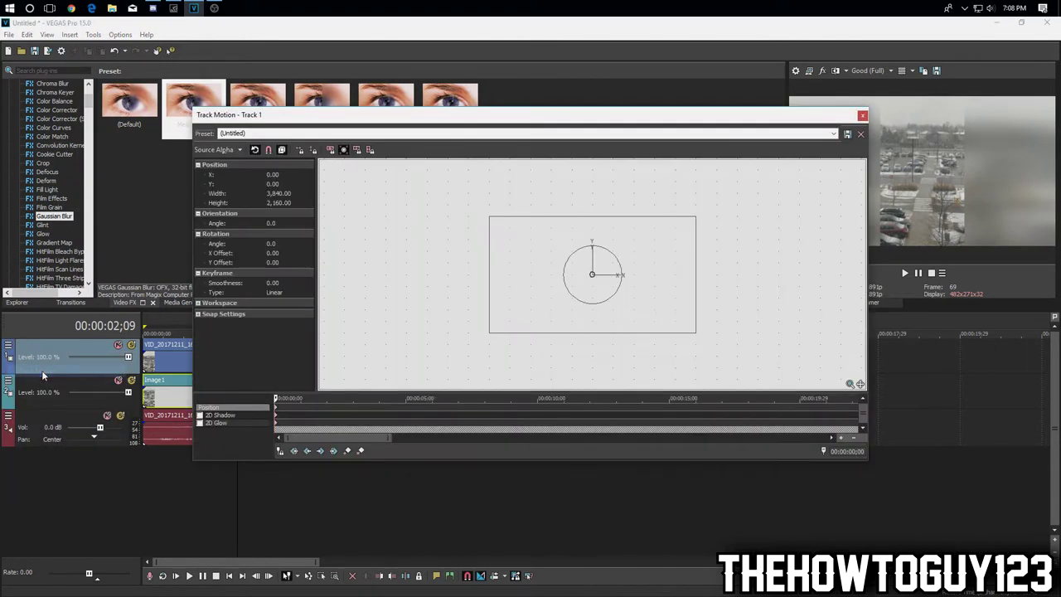
left_click(202, 415)
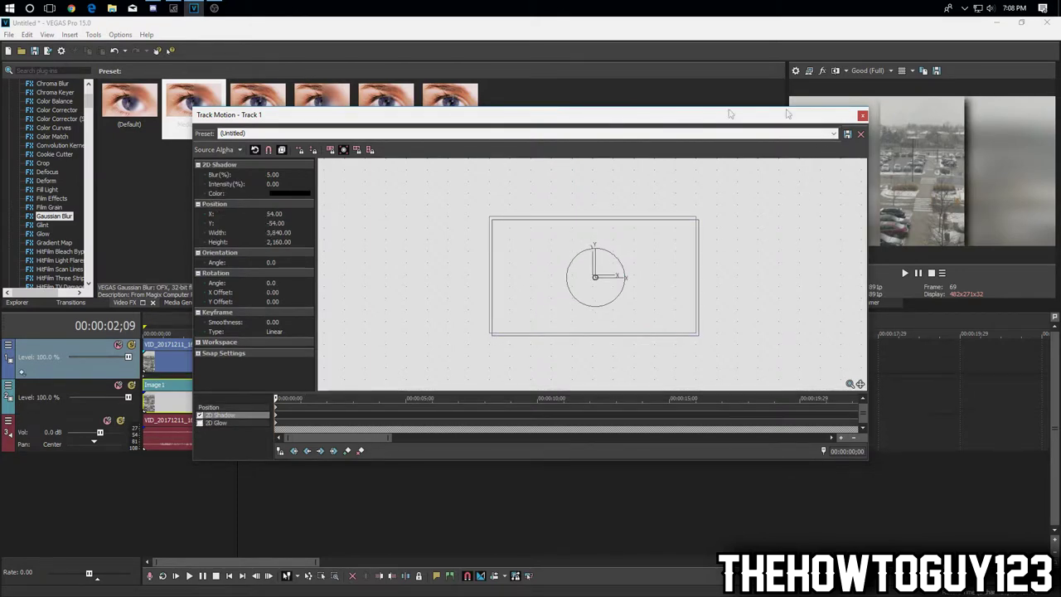
left_click_drag(631, 124, 593, 175)
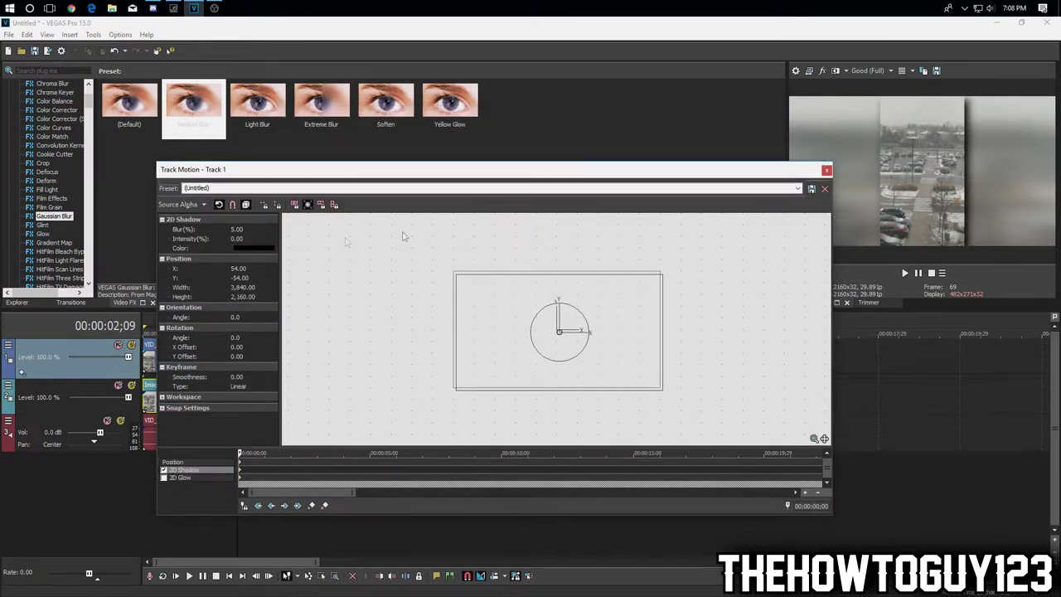
left_click_drag(324, 170, 544, 169)
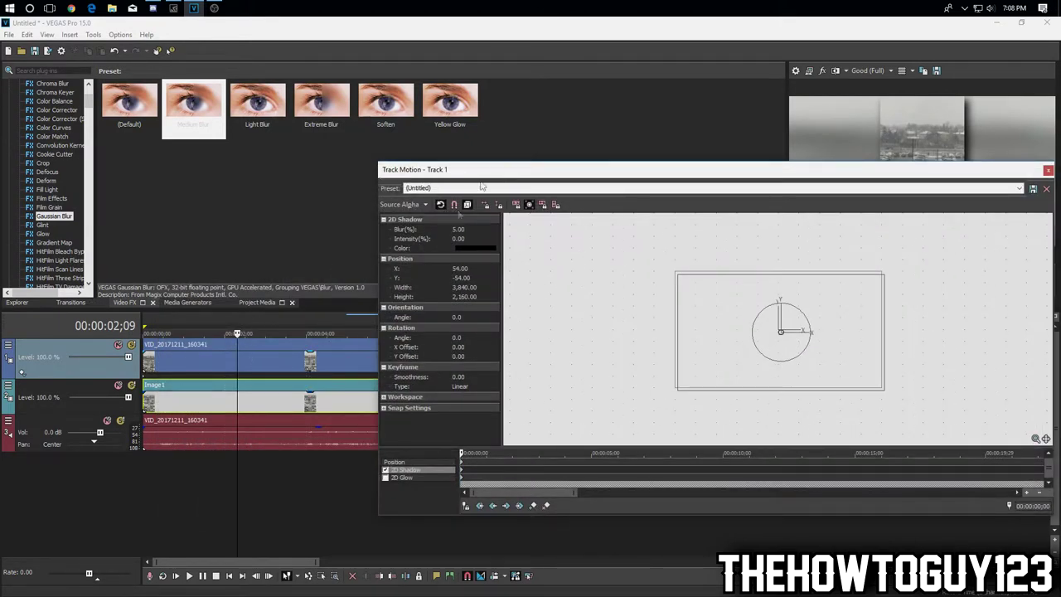
left_click_drag(483, 171, 185, 117)
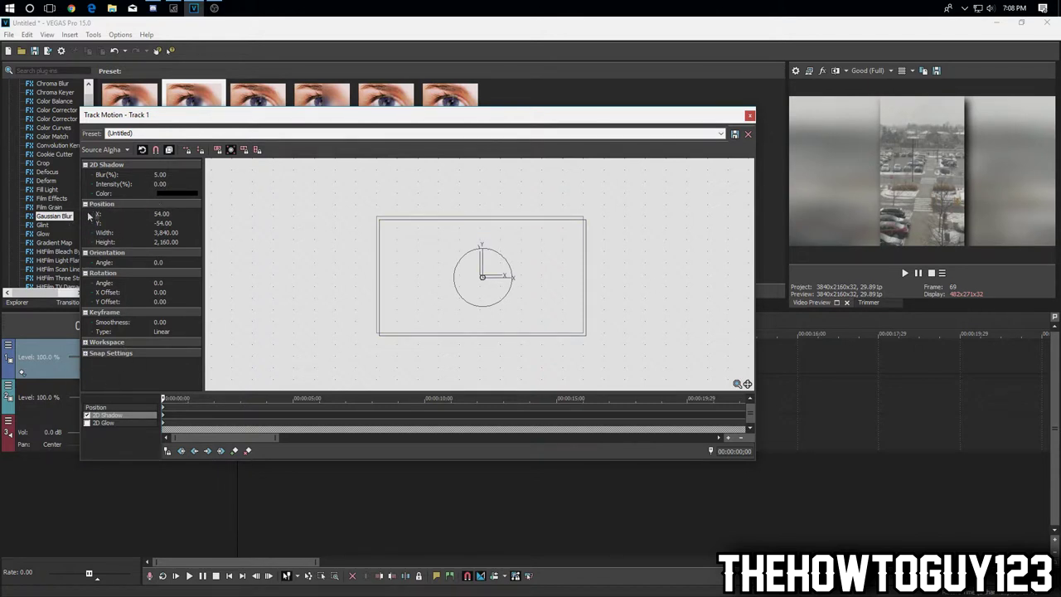
- Set the 2D shadow's X and Y offsets to 0
left_click(164, 215)
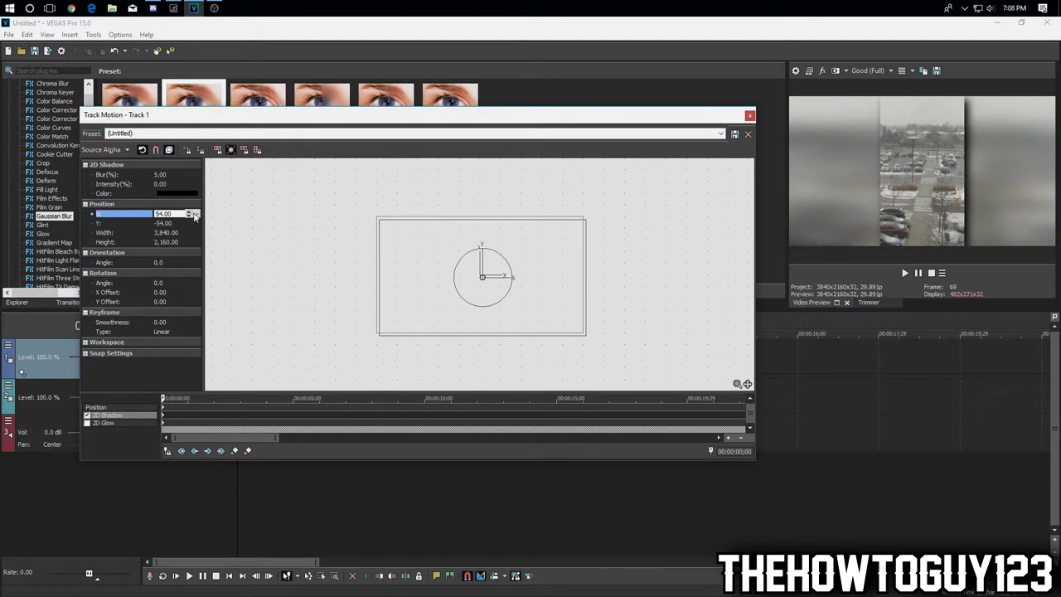
type("0")
key("Tab")
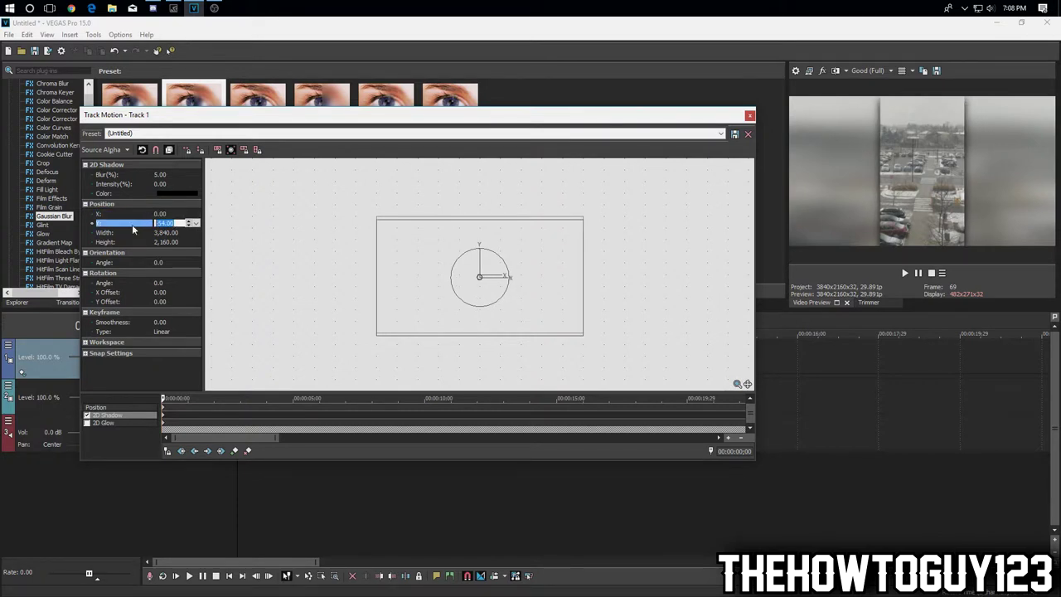
type("0")
left_click(115, 385)
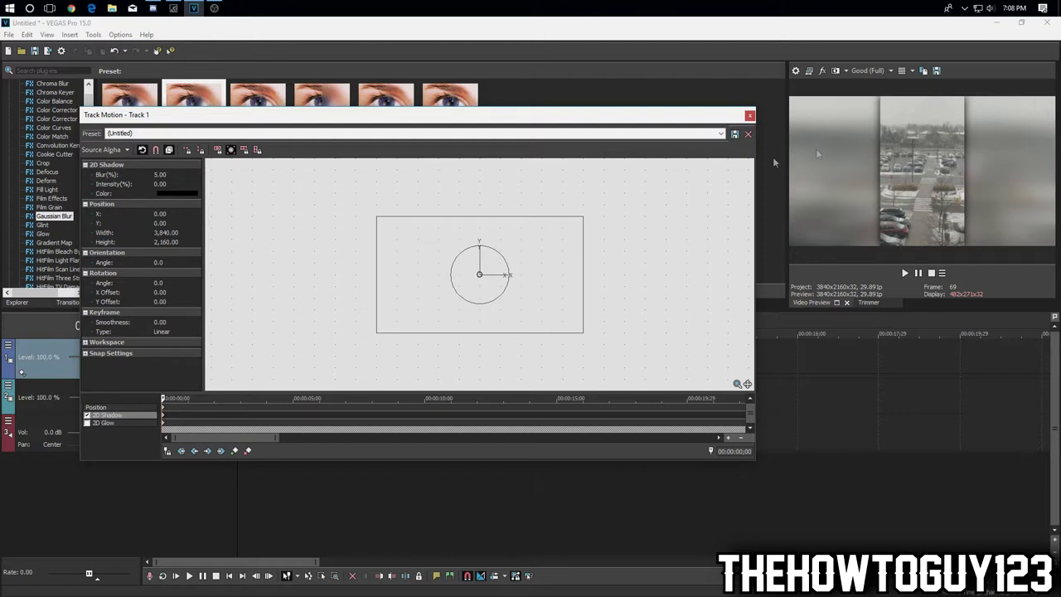
- Set the shadow blur to 7.00
left_click(156, 175)
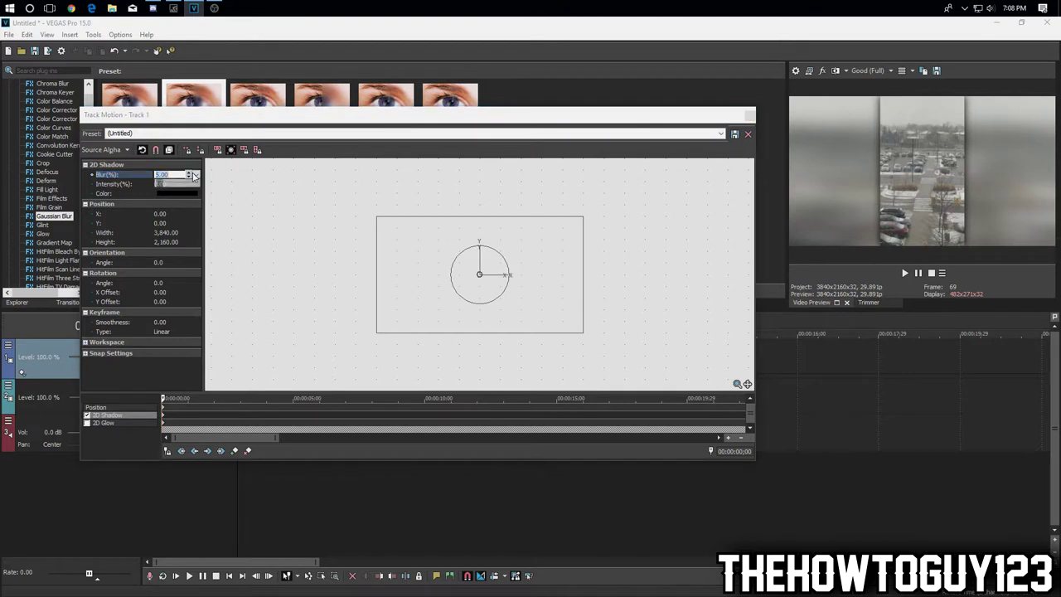
left_click_drag(151, 184, 169, 184)
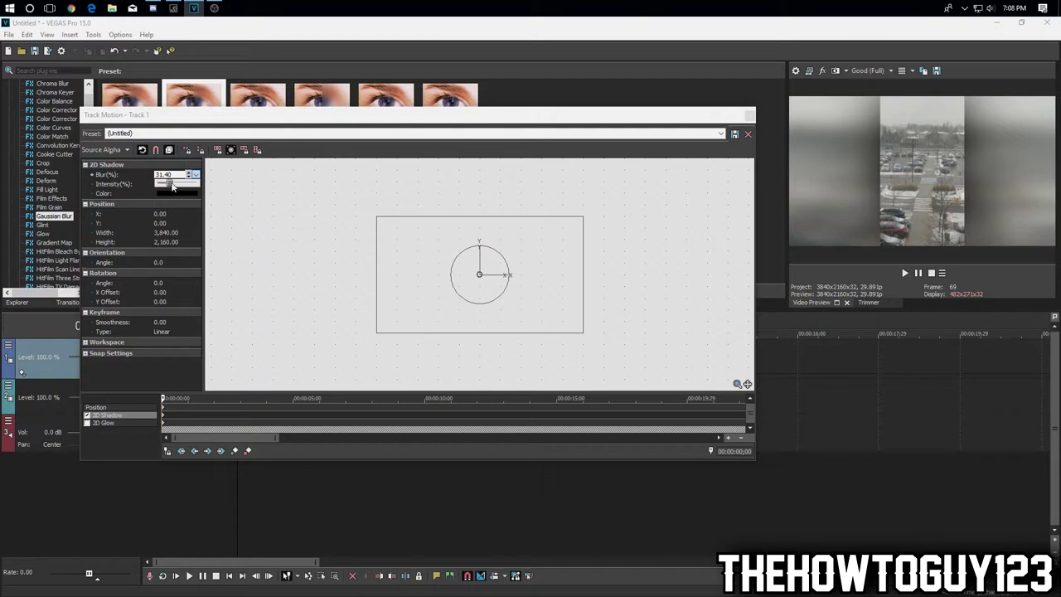
mouse_move(177, 184)
left_mouse_down()
mouse_move(187, 184)
mouse_move(160, 183)
left_mouse_up()
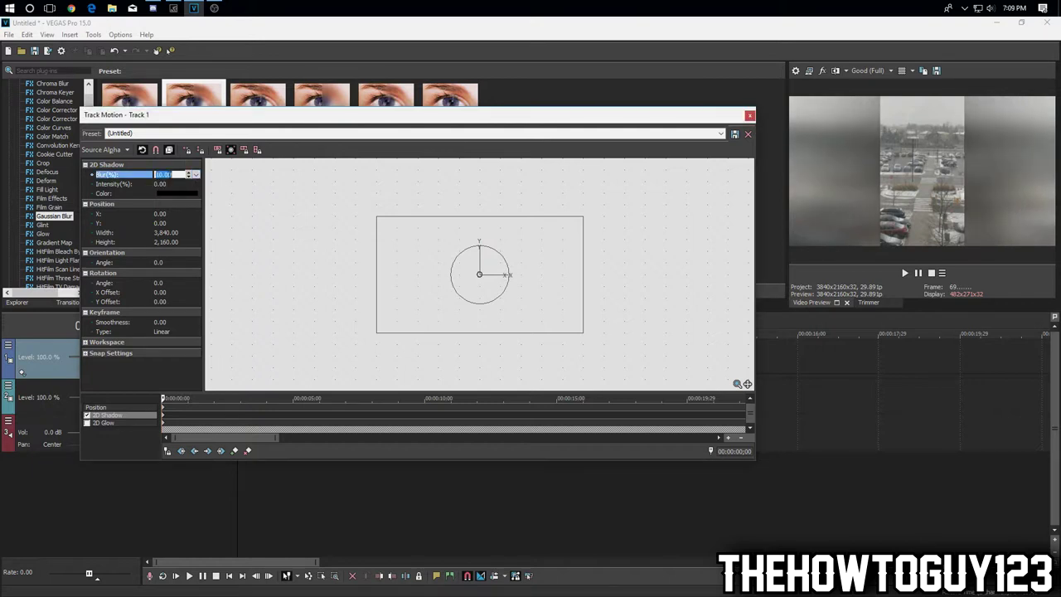
type("5")
left_click(131, 192)
left_click(127, 365)
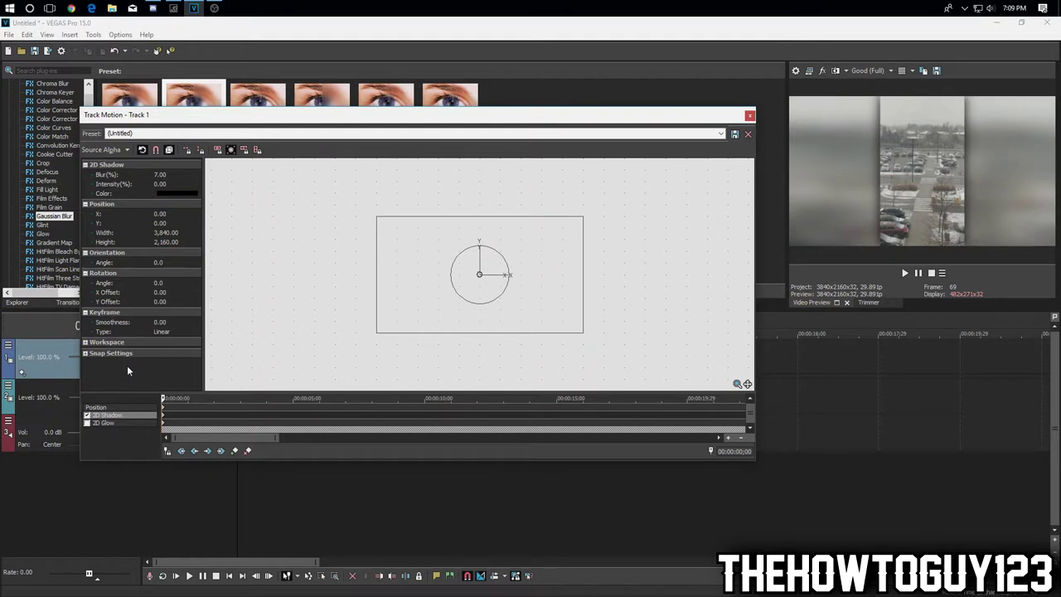
- Adjust the shadow intensity, then close the Track Motion window
left_click(148, 184)
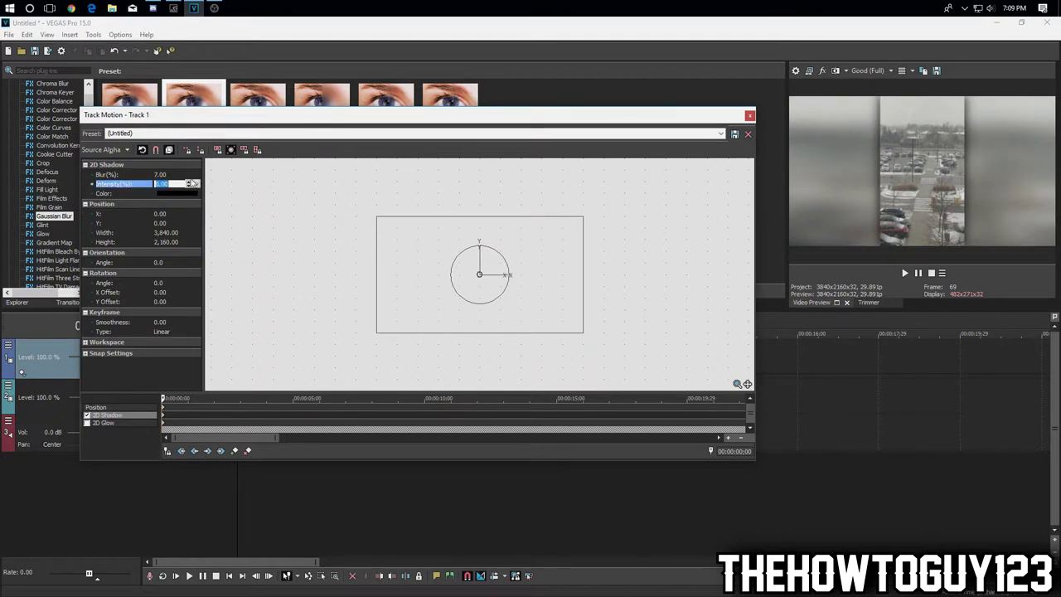
left_click(195, 184)
left_click_drag(161, 195, 128, 199)
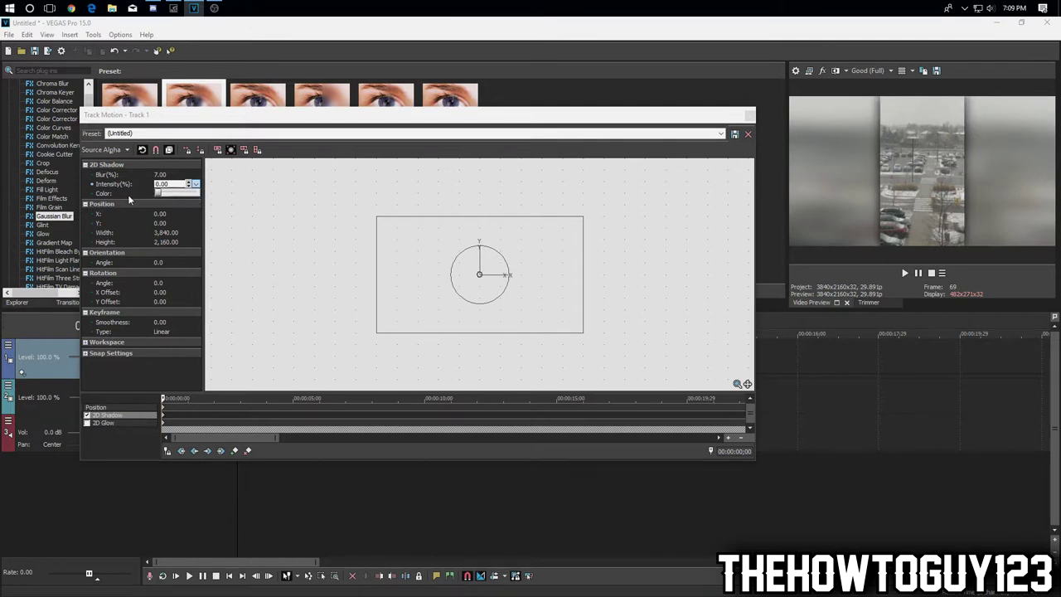
left_click(134, 368)
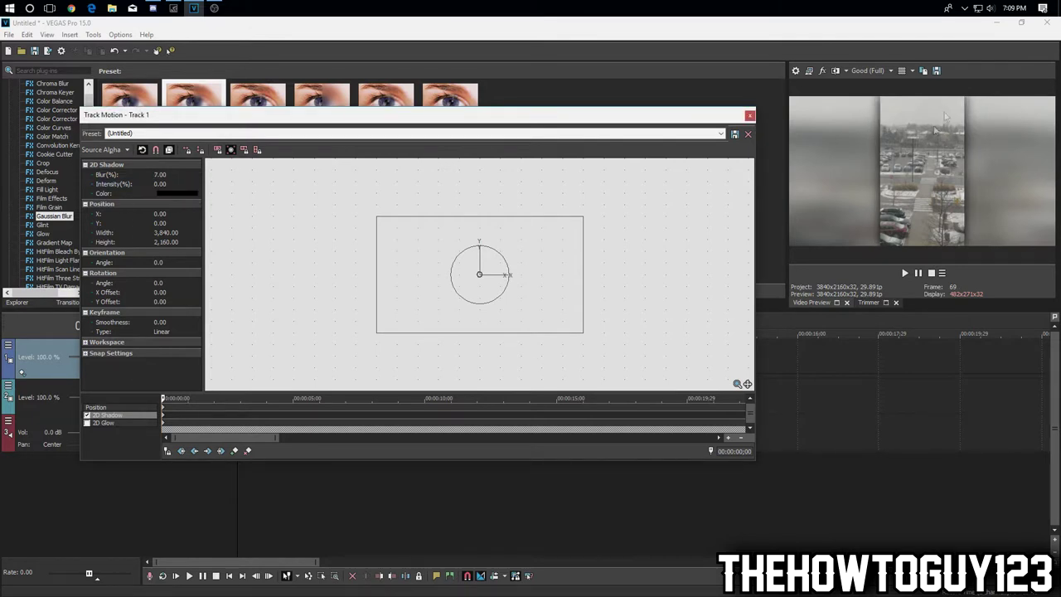
left_click(750, 114)
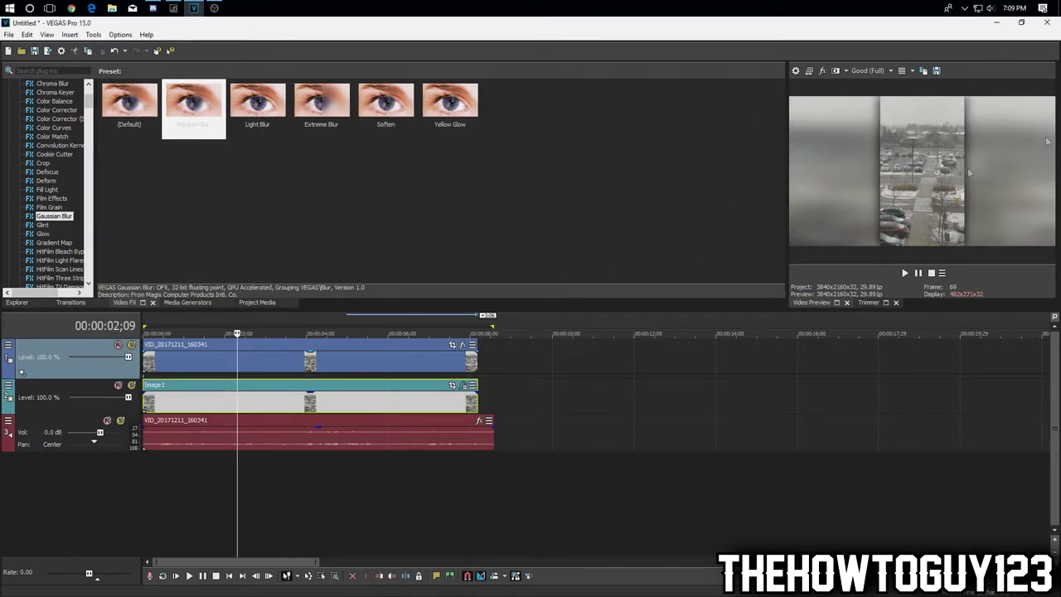
- Mute the Image1 background track so only black bars flank the vertical clip
left_click(193, 362)
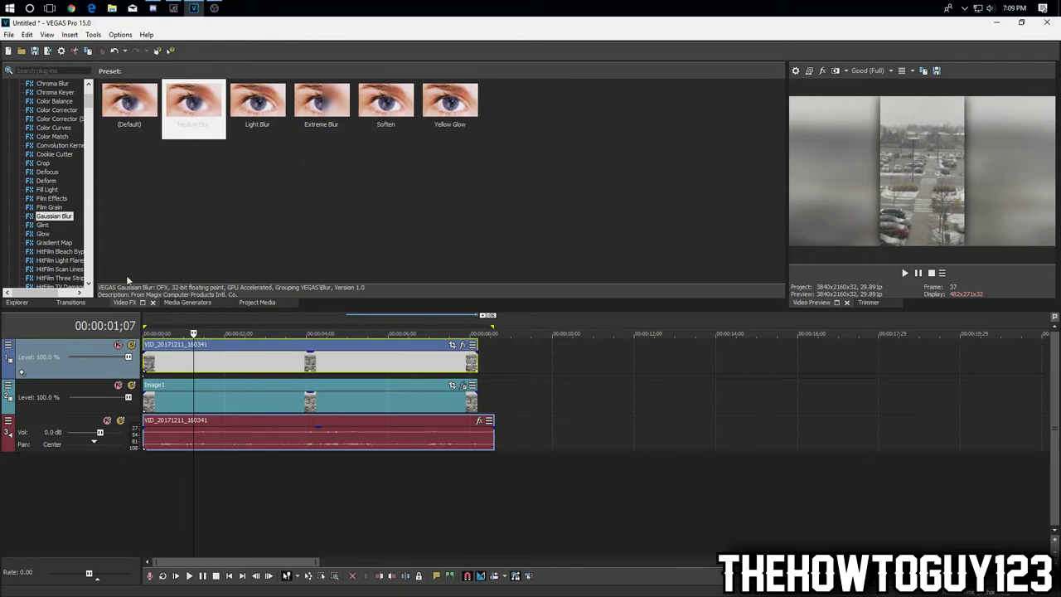
left_click(119, 387)
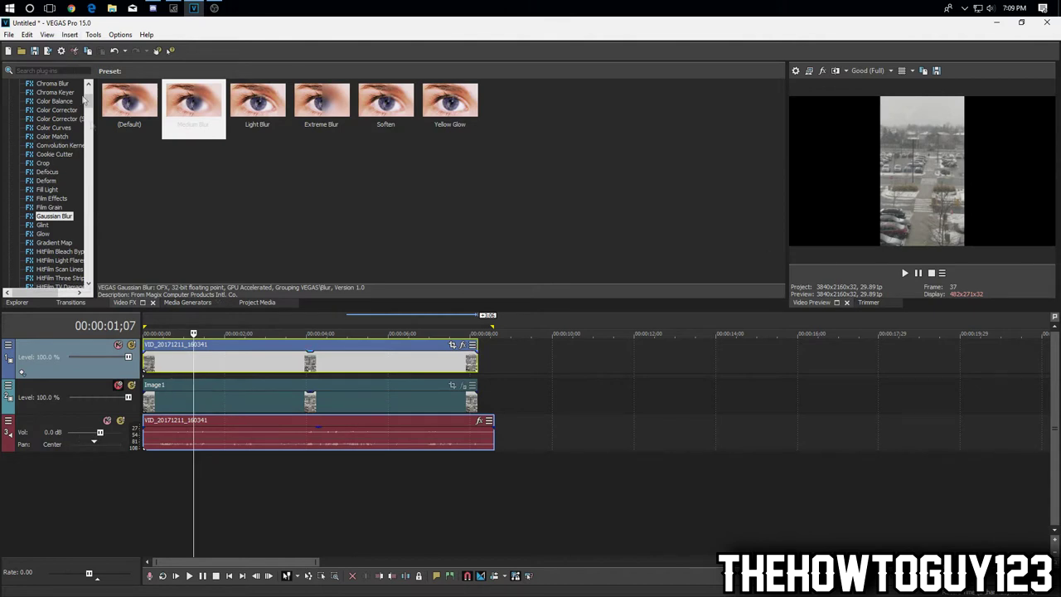
right_click(317, 511)
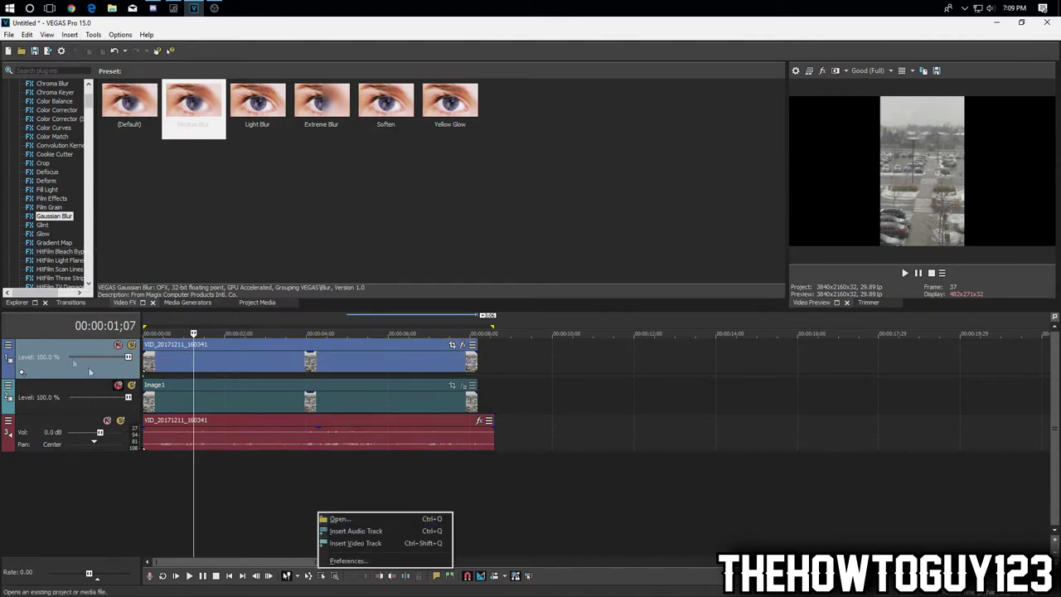
- Import the winter_sky starry-night image into Project Media
left_click(257, 301)
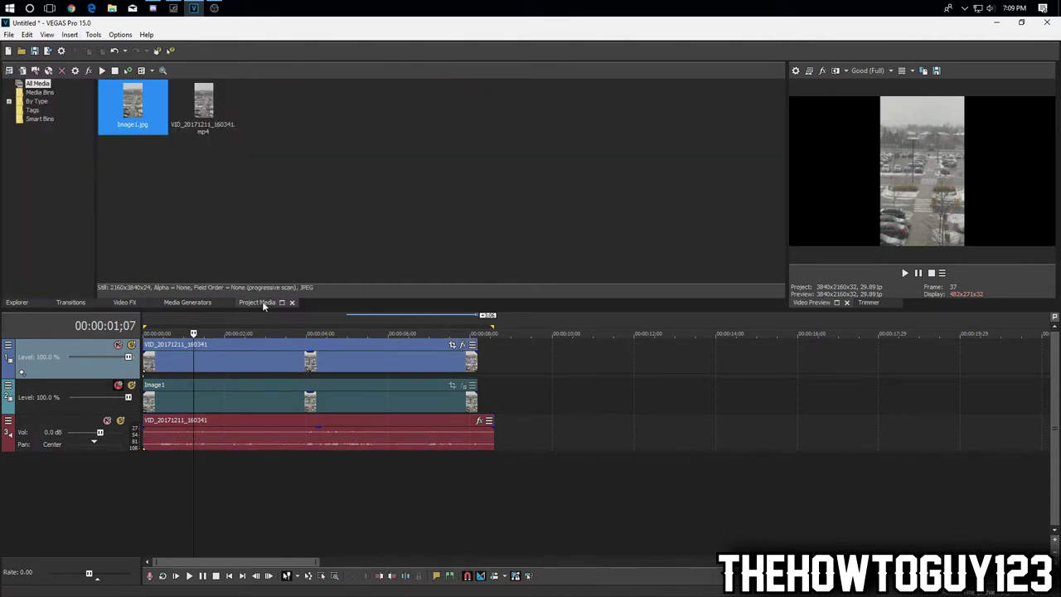
left_click(22, 72)
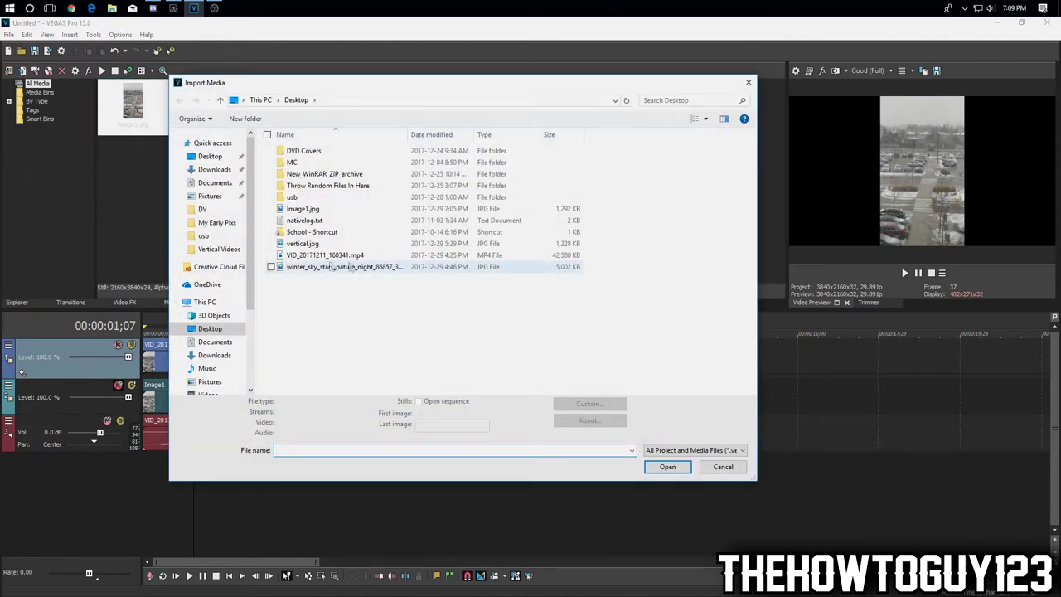
double_click(293, 267)
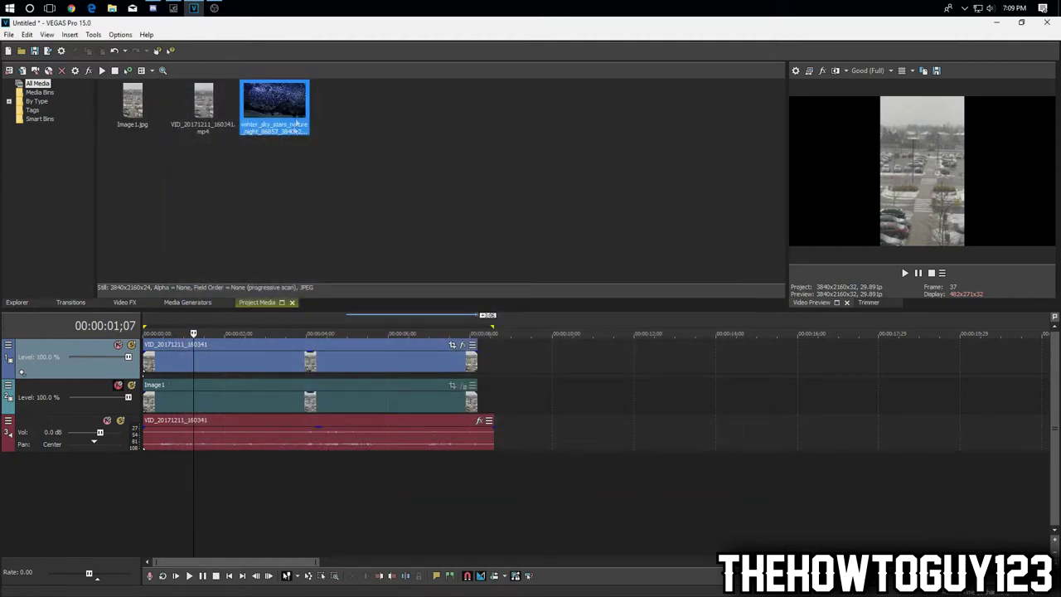
- Add a new video track below the phone video and place the starry-sky image on it
right_click(328, 487)
left_click(382, 514)
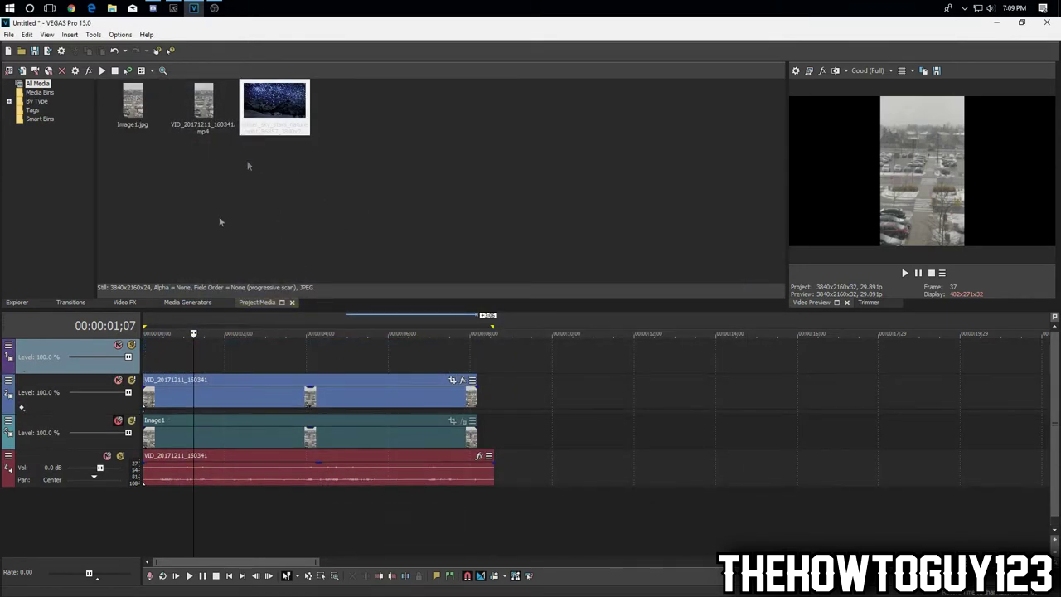
left_click_drag(126, 366, 126, 402)
left_click_drag(274, 106, 133, 412)
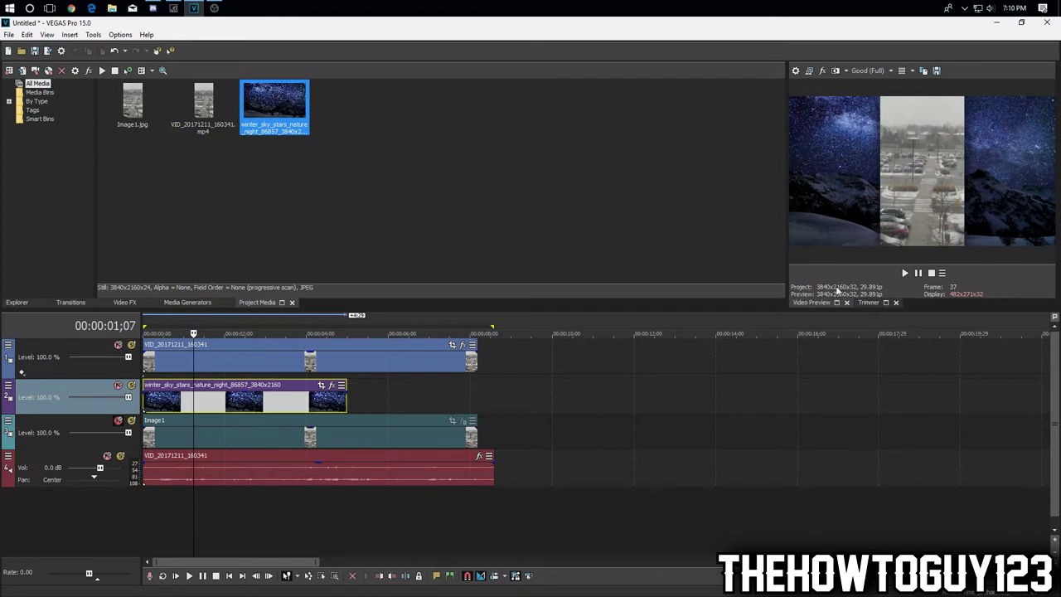
- Extend the starry-sky clip to the end of the phone video, then mute its track
left_click(251, 400)
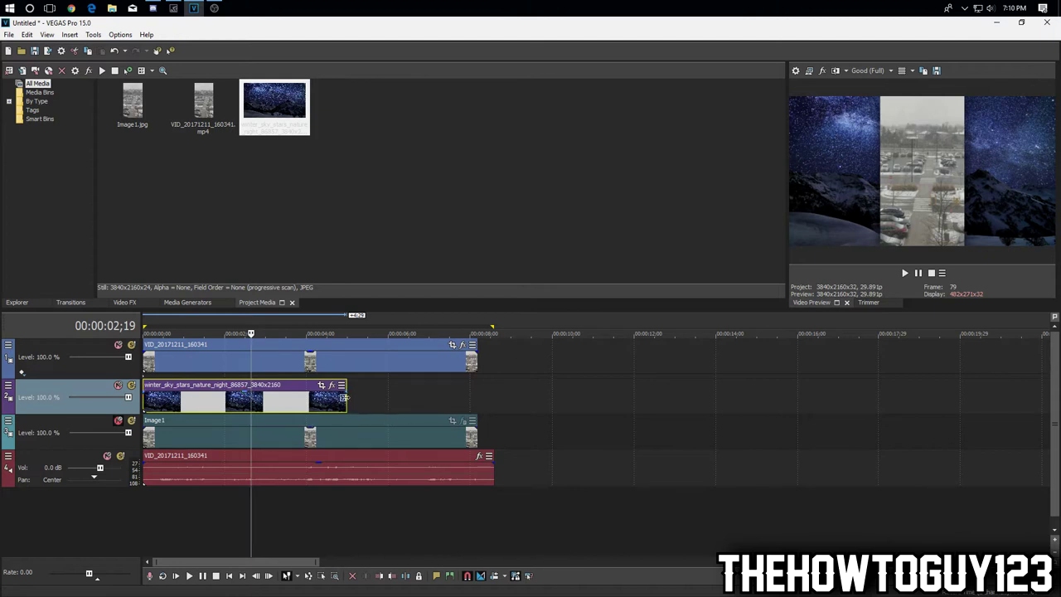
left_click_drag(346, 402, 477, 398)
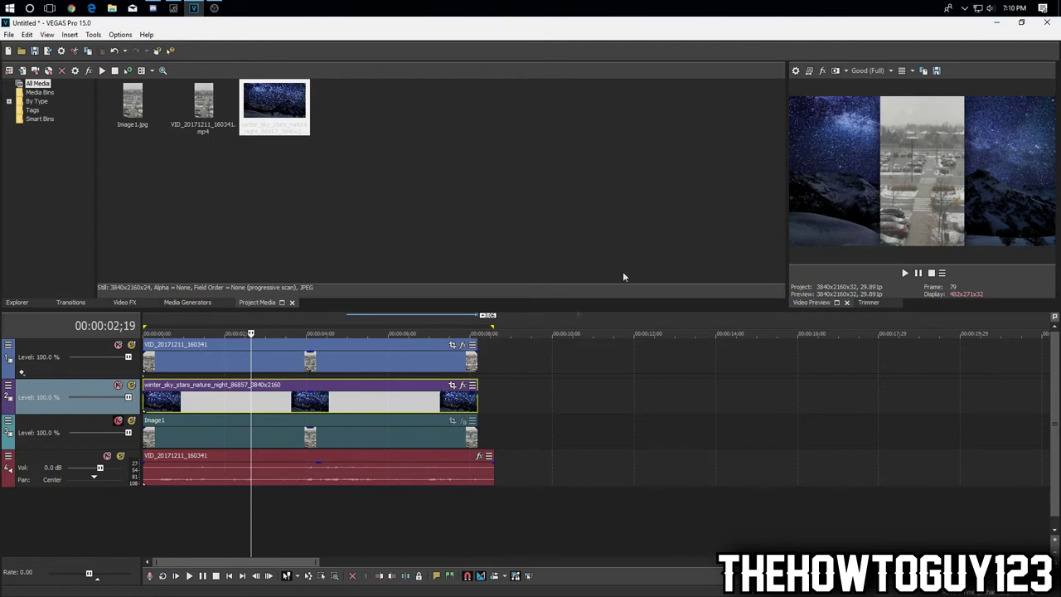
key("ctrl+Right")
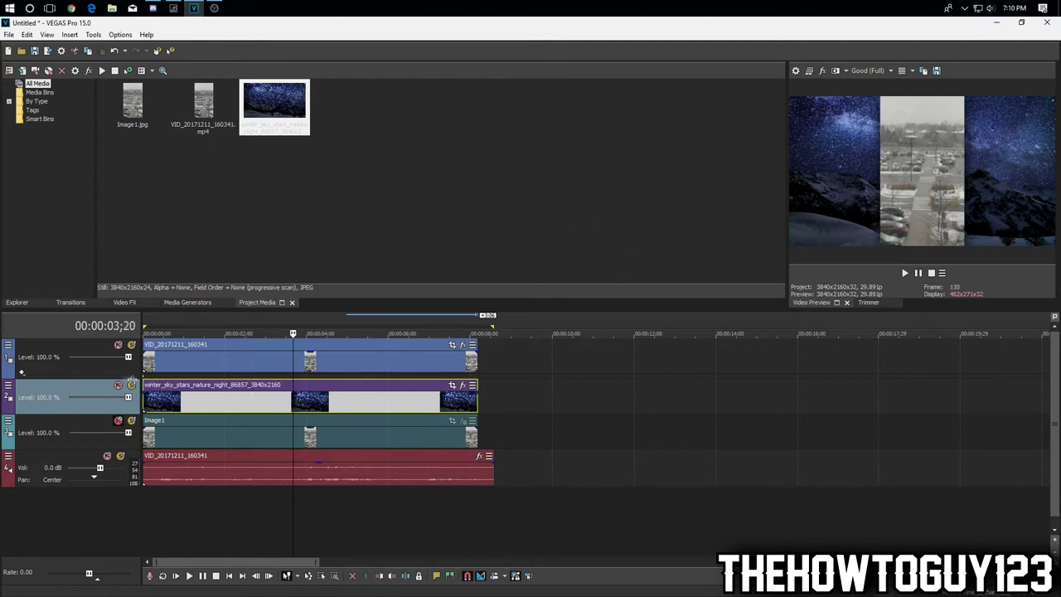
left_click(117, 385)
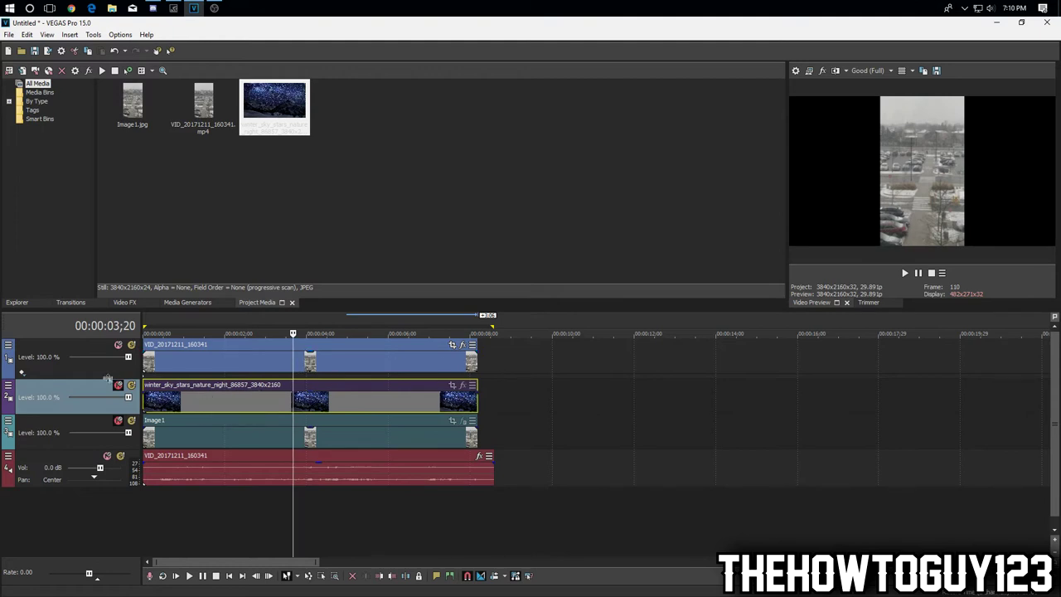
- Duplicate the phone video track
right_click(213, 505)
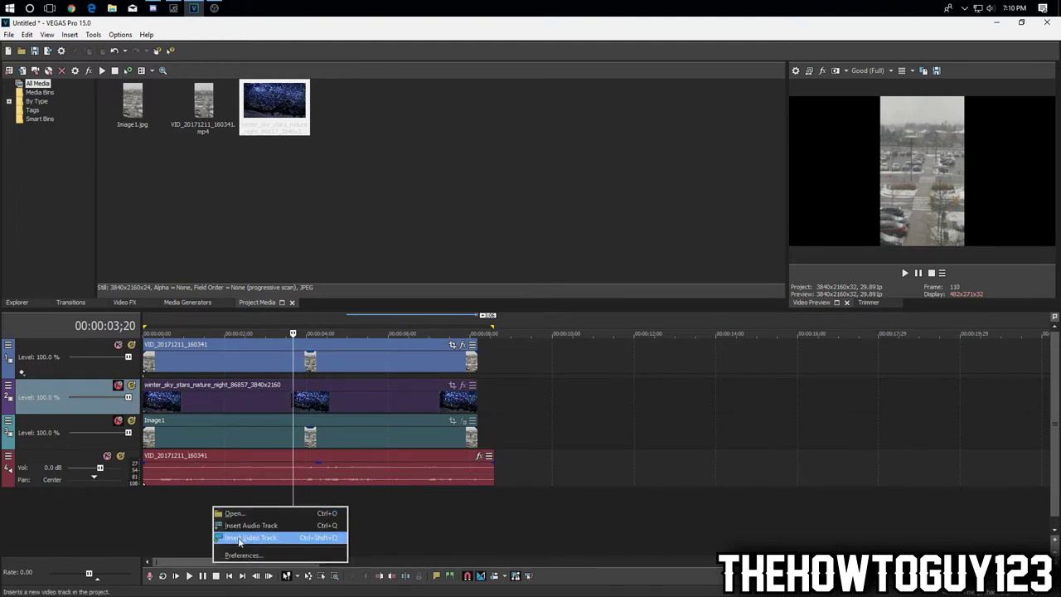
left_click(57, 364)
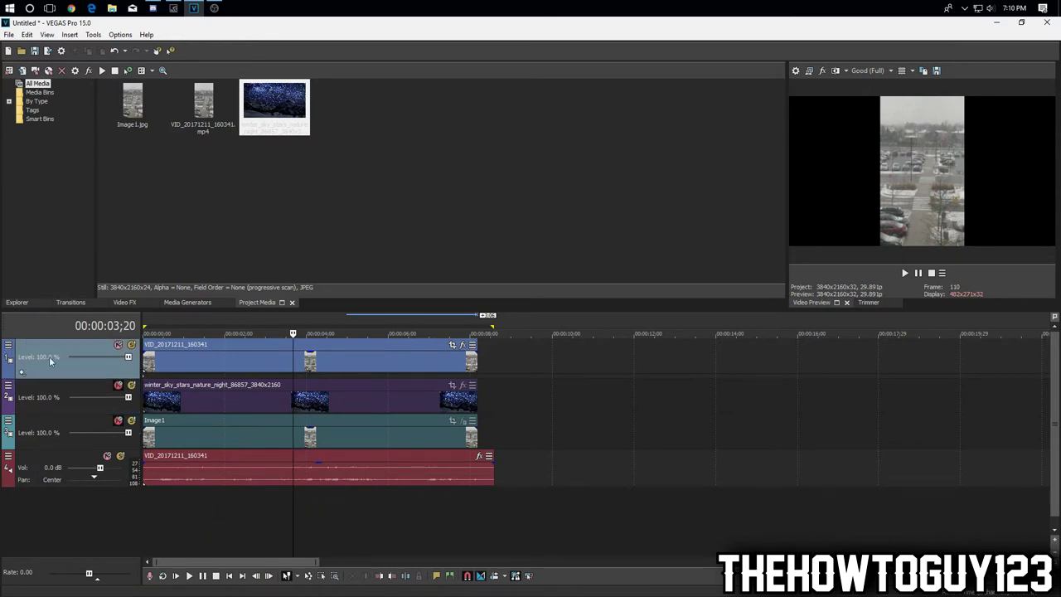
right_click(50, 359)
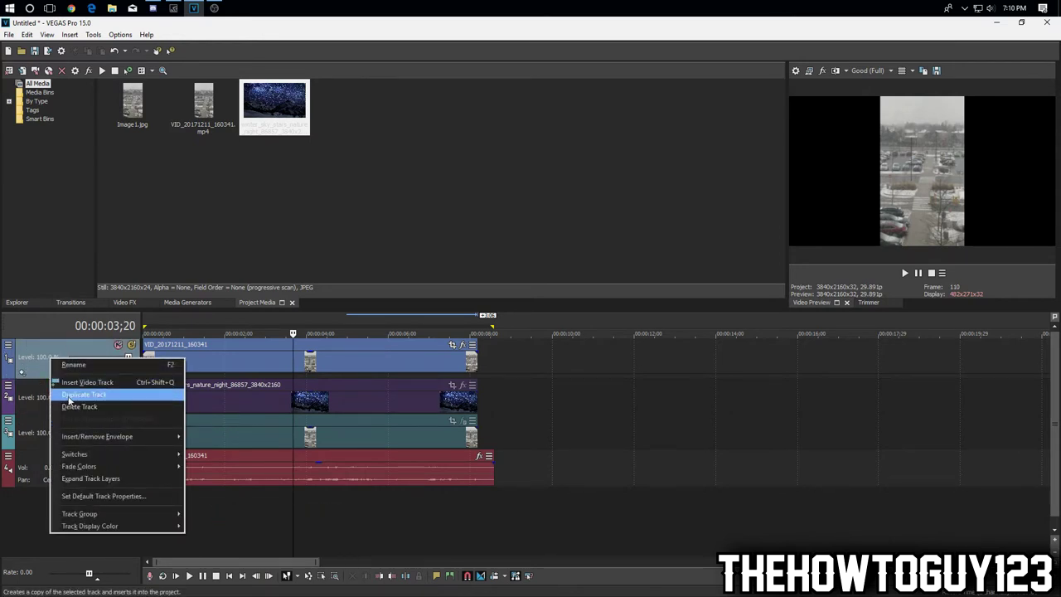
left_click(70, 396)
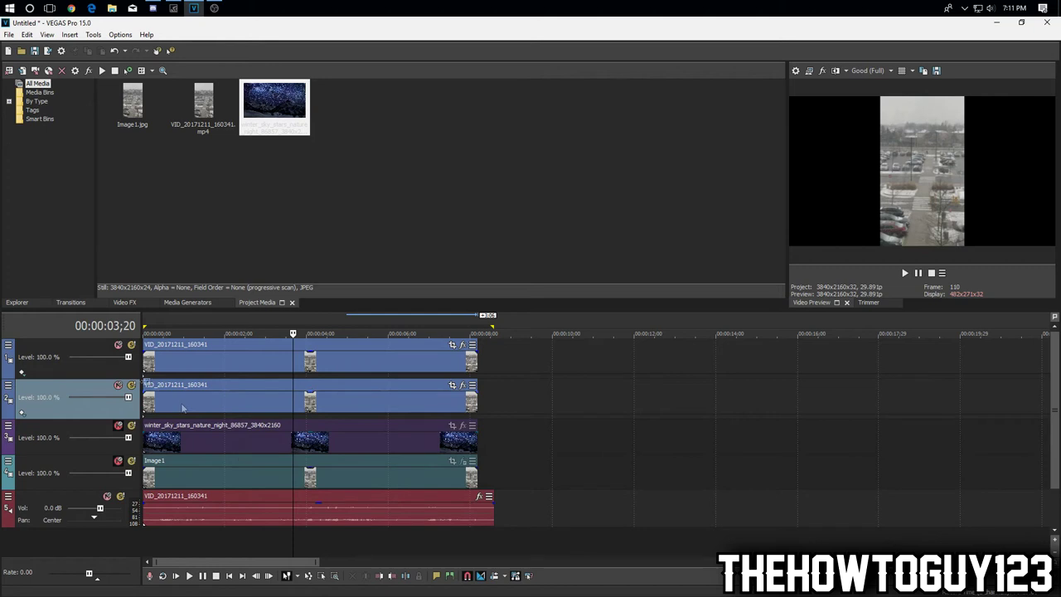
- Turn off Maintain Aspect Ratio on the duplicated clip so it stretches to fill the frame
left_click(174, 358)
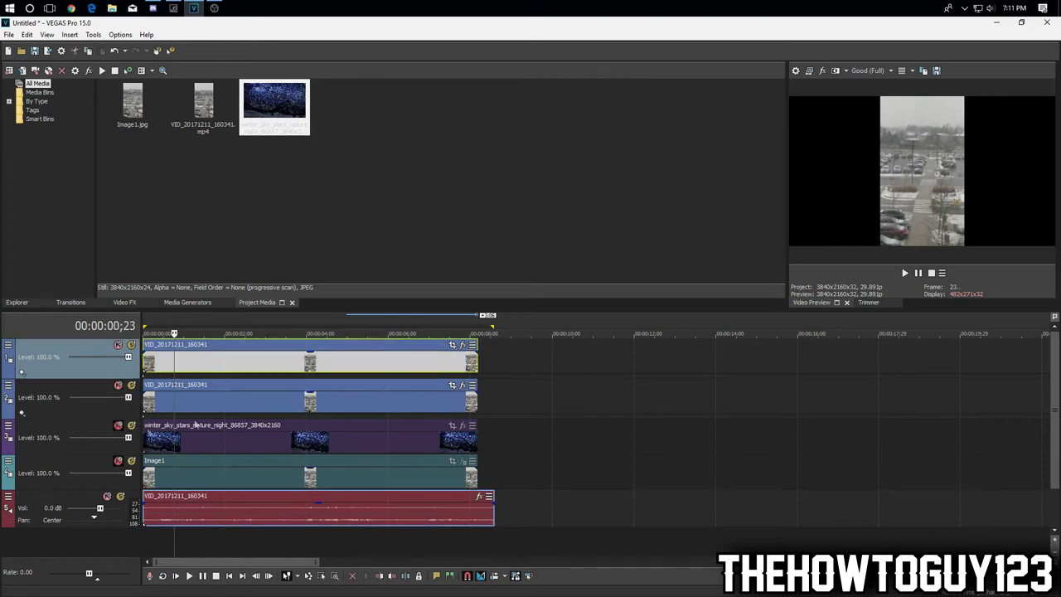
left_click(225, 397)
left_click(222, 365)
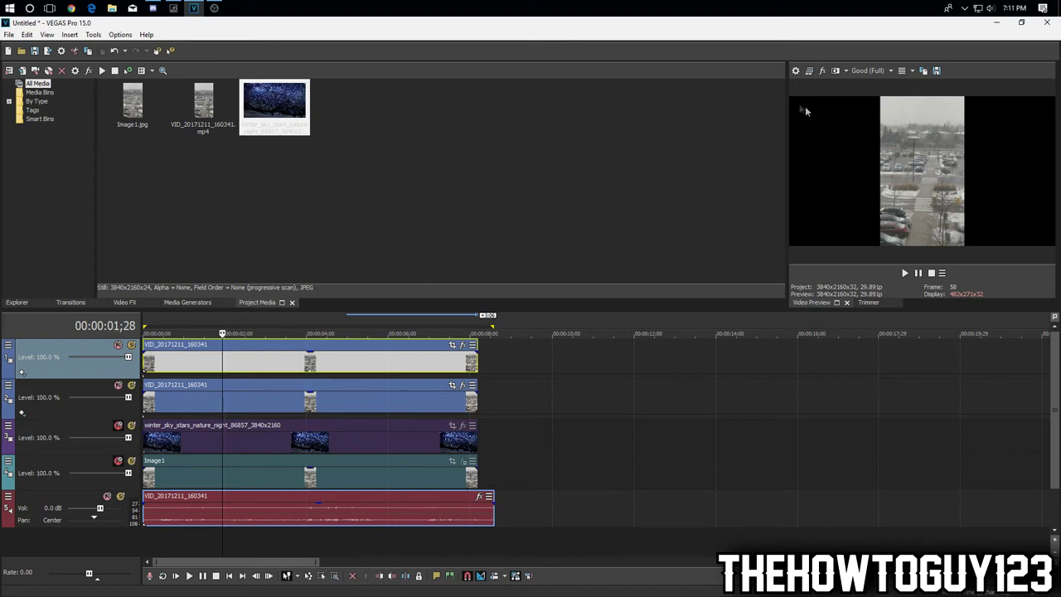
left_click(175, 399)
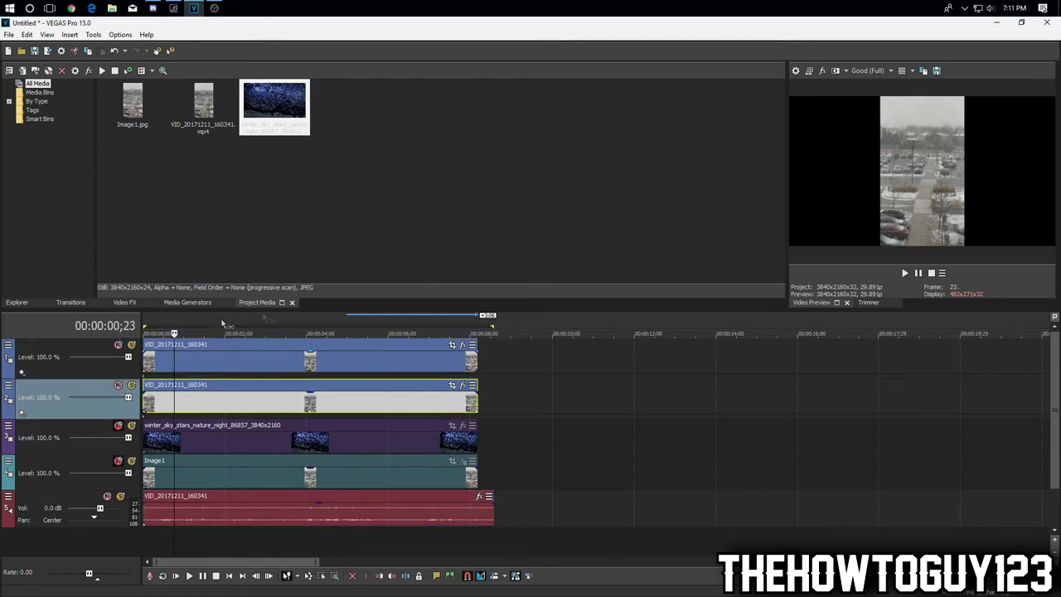
right_click(221, 402)
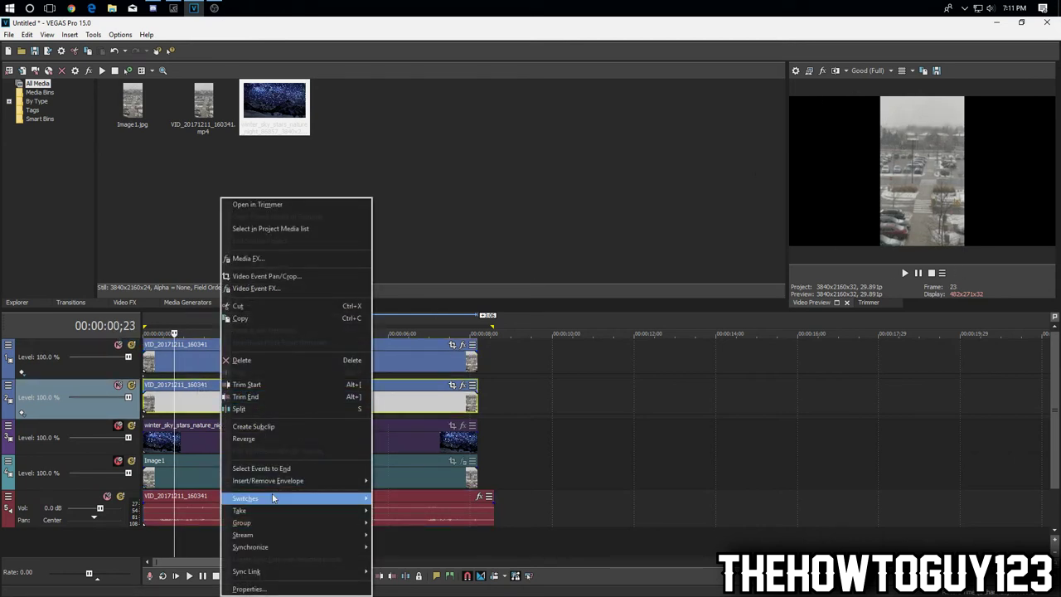
mouse_move(303, 498)
left_click(426, 445)
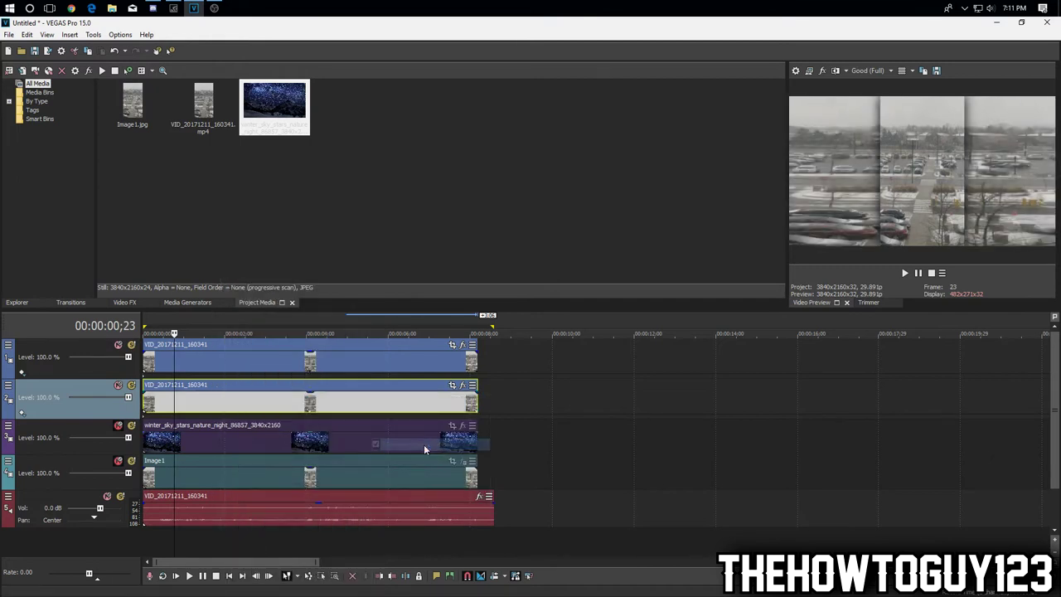
left_click(123, 302)
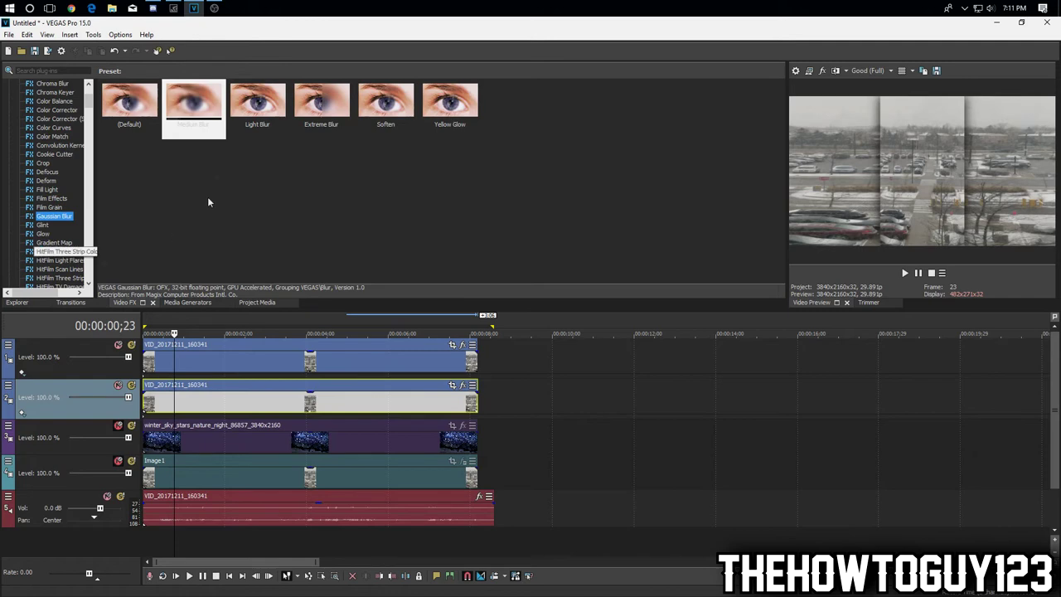
- Apply the Gaussian Blur Medium Blur preset to the duplicate and play back to check
left_click_drag(214, 123, 209, 408)
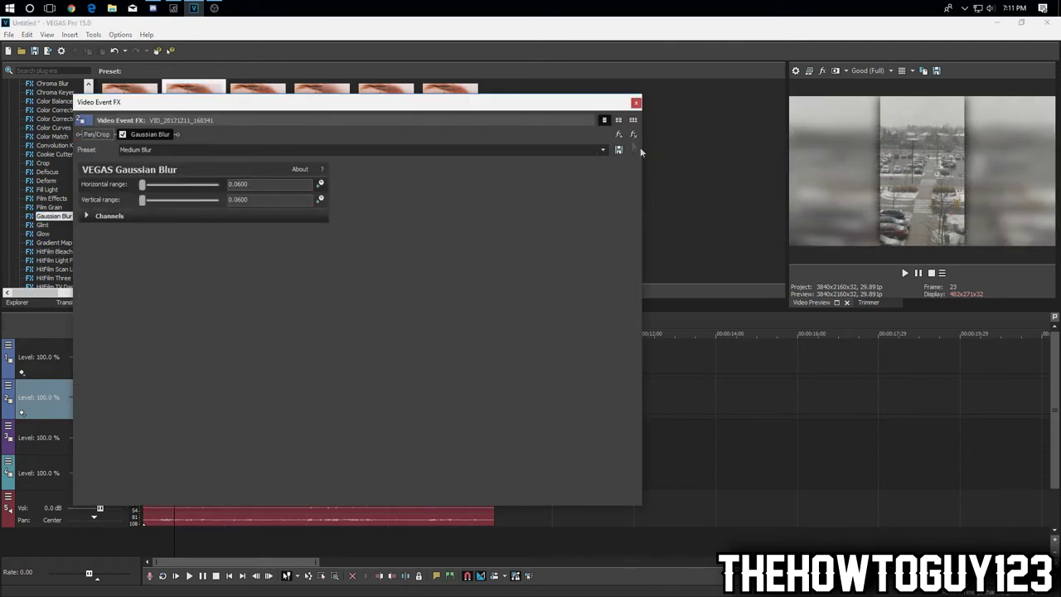
left_click(636, 104)
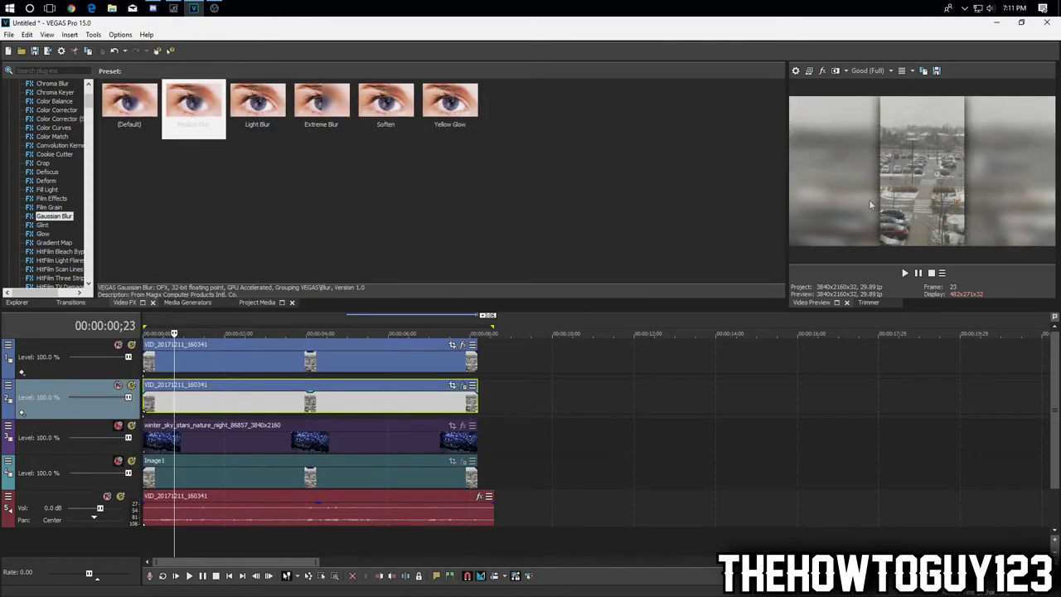
left_click(905, 273)
left_click(917, 272)
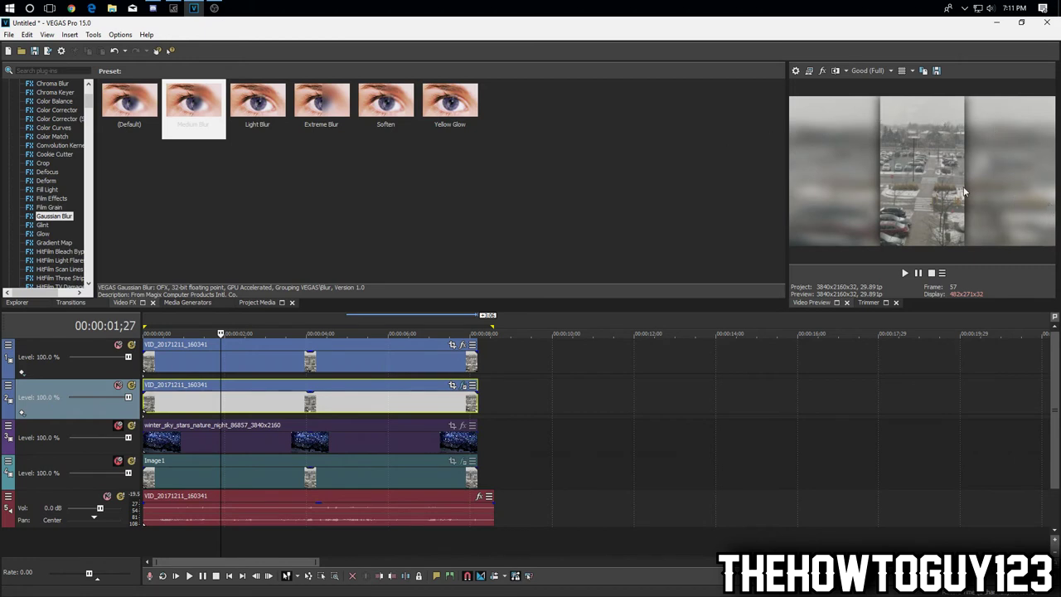
left_click(271, 362)
left_click(295, 366)
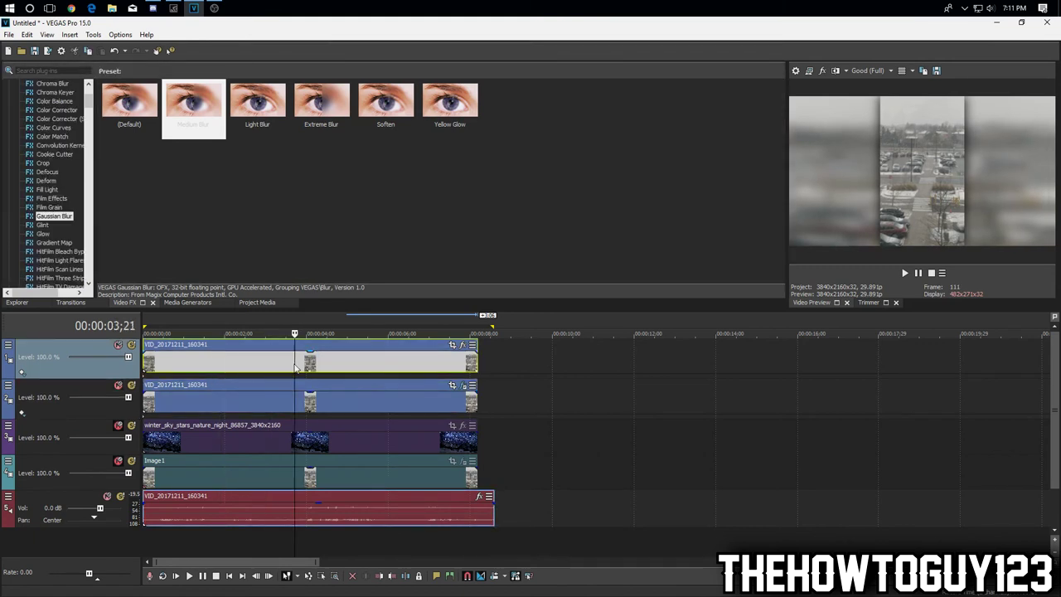